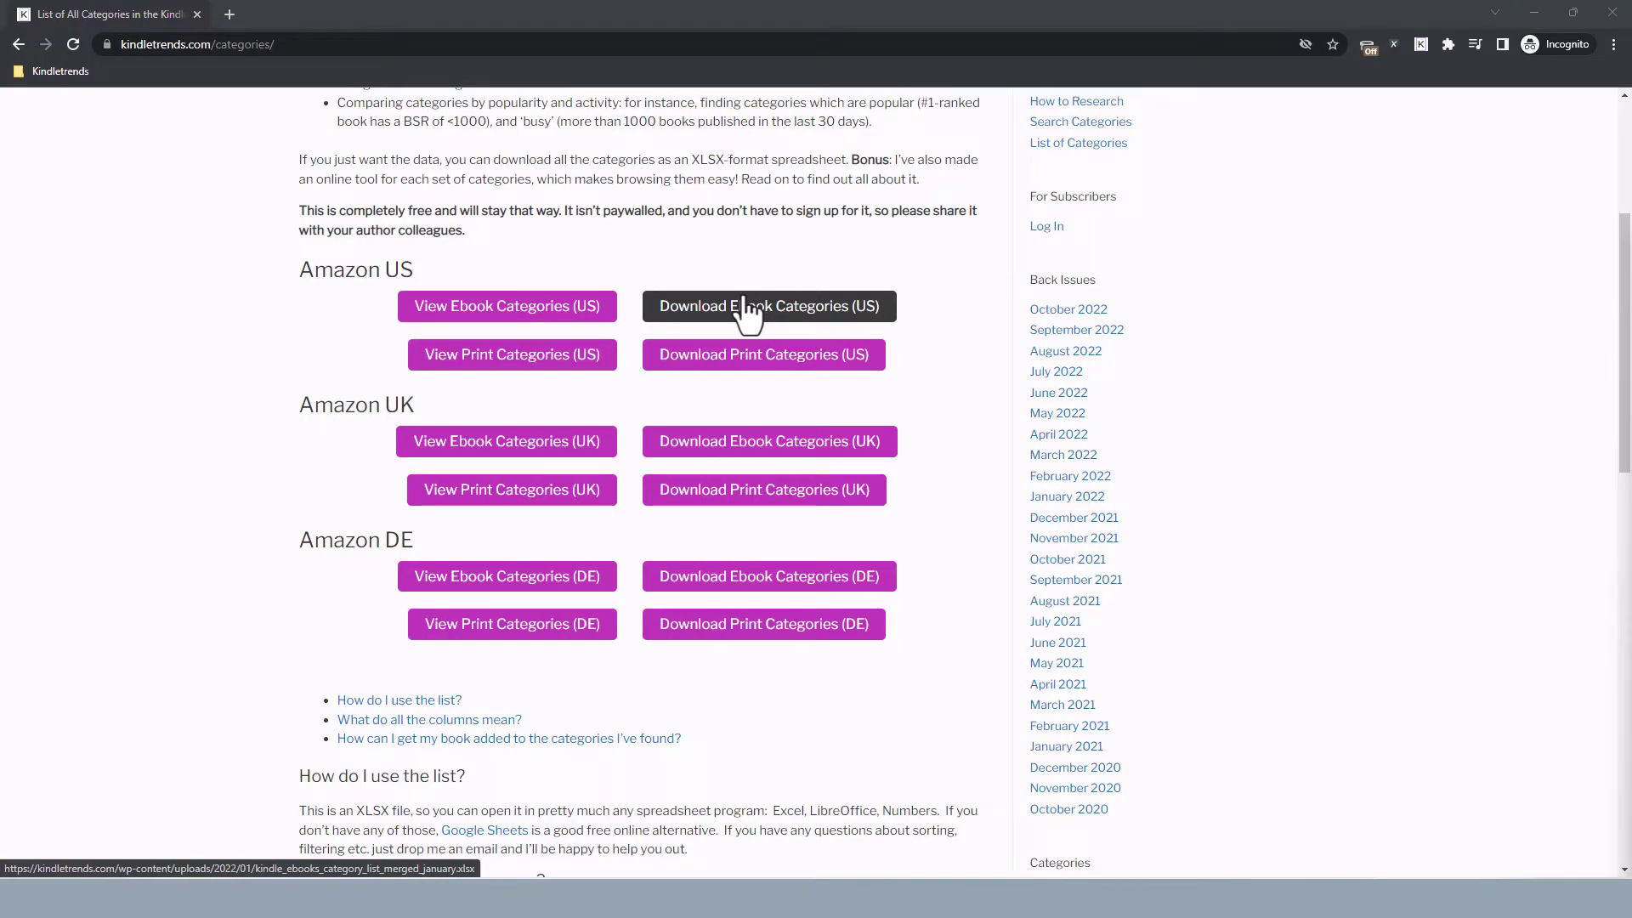
- Open the online Amazon US ebook category list and show the Children's eBooks category details with the views sidebar collapsed
{"action": "left_click", "coordinate": [513, 310]}
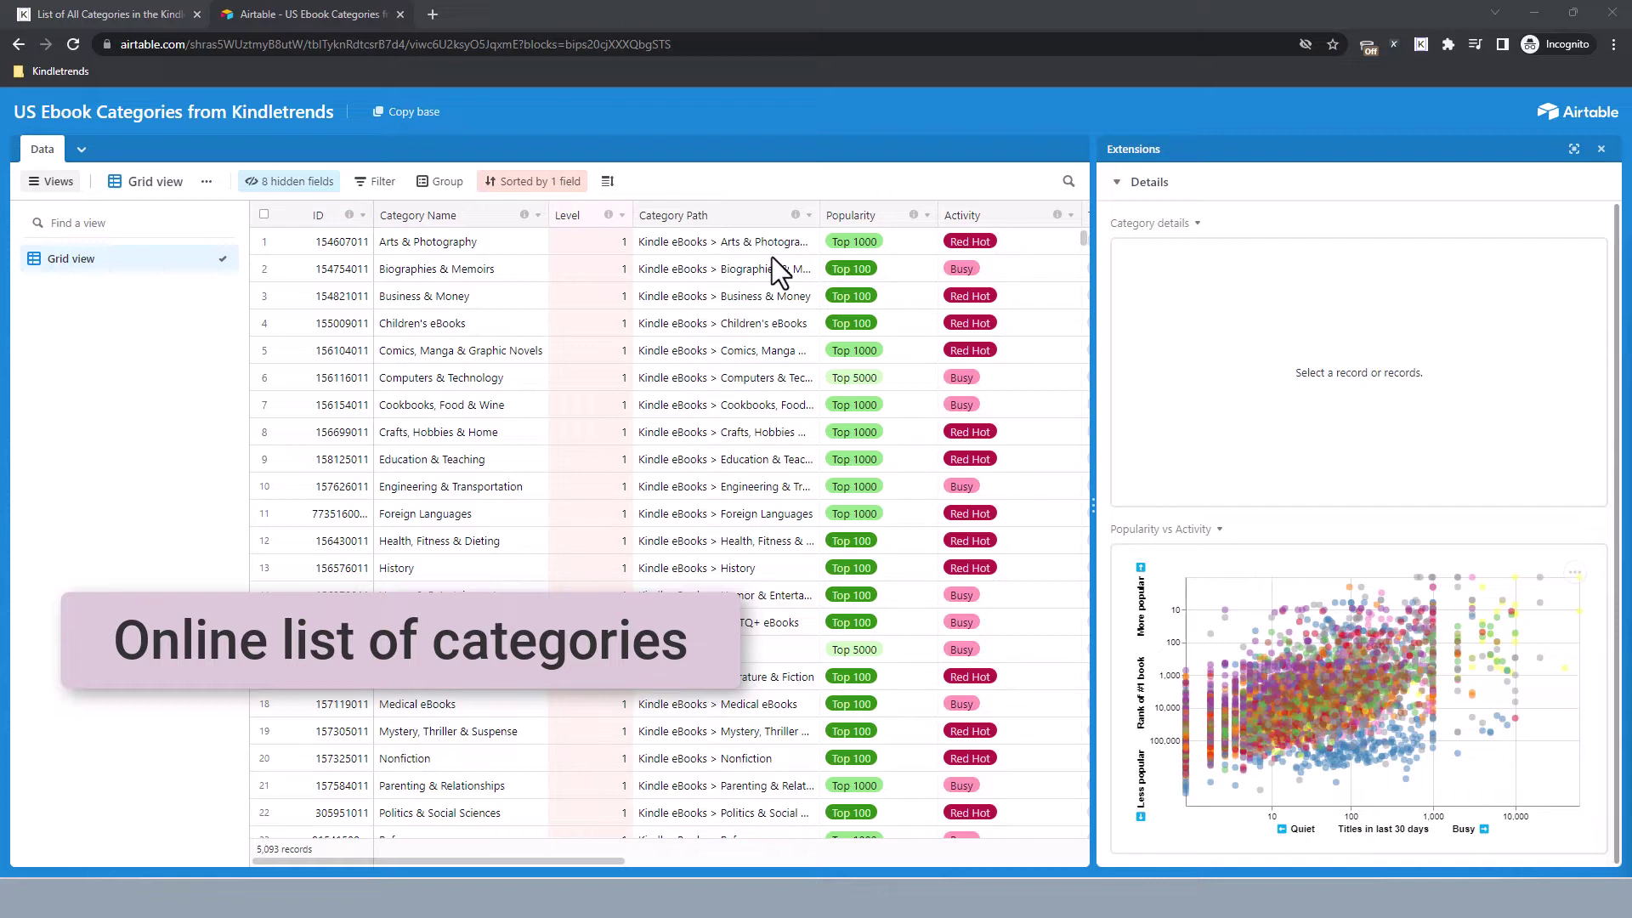
{"action": "left_click", "coordinate": [53, 182]}
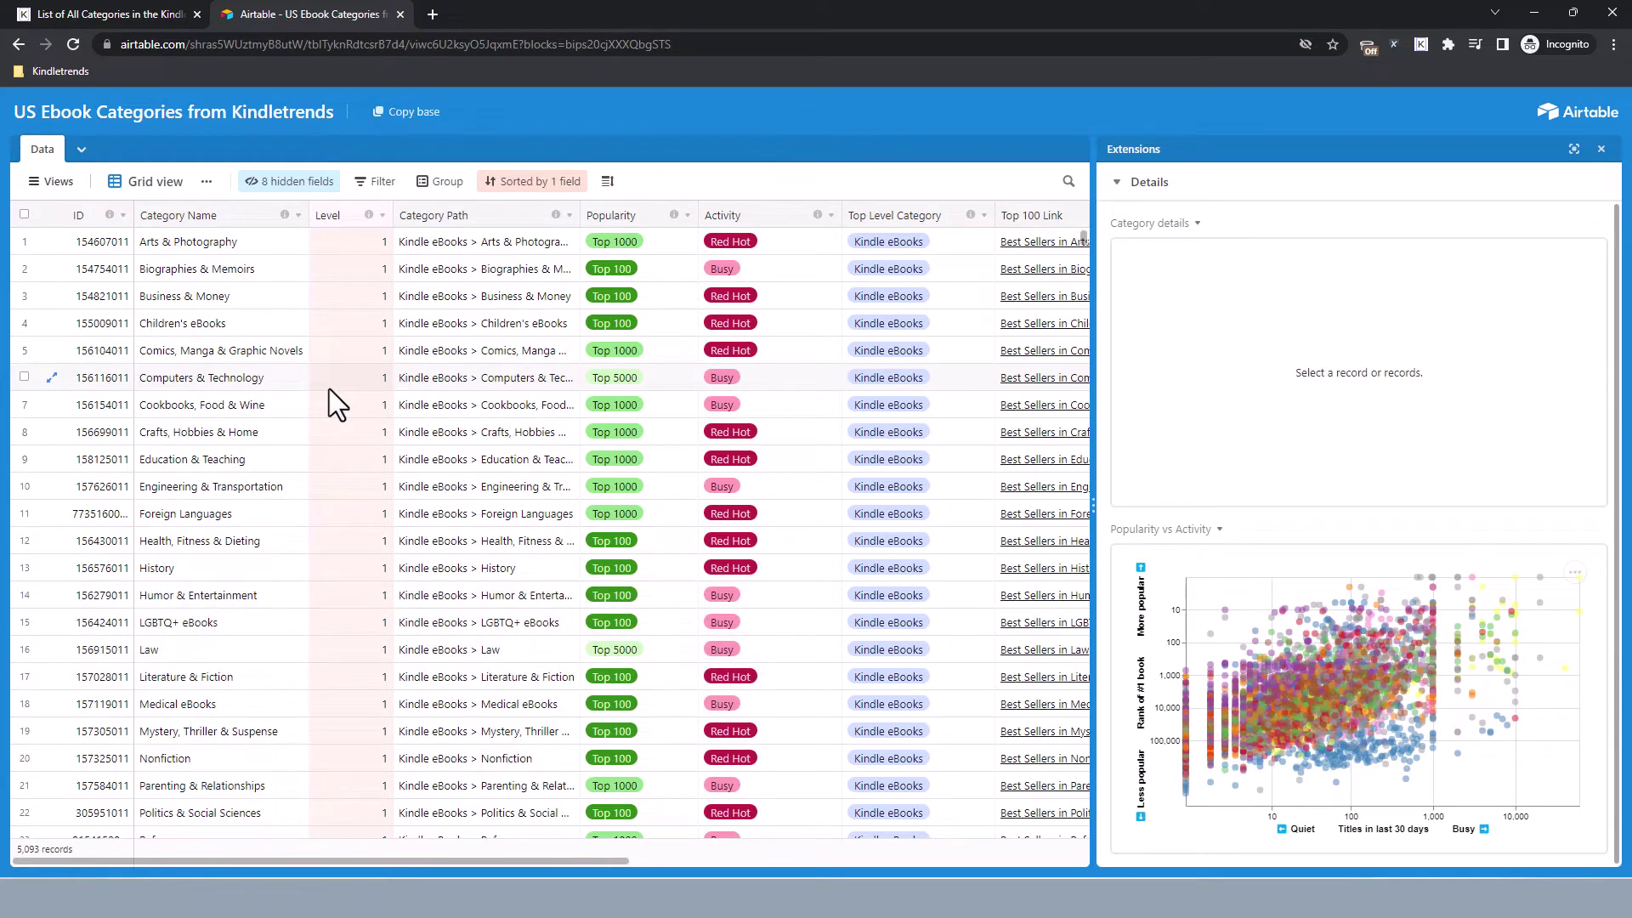
{"action": "left_click", "coordinate": [183, 328]}
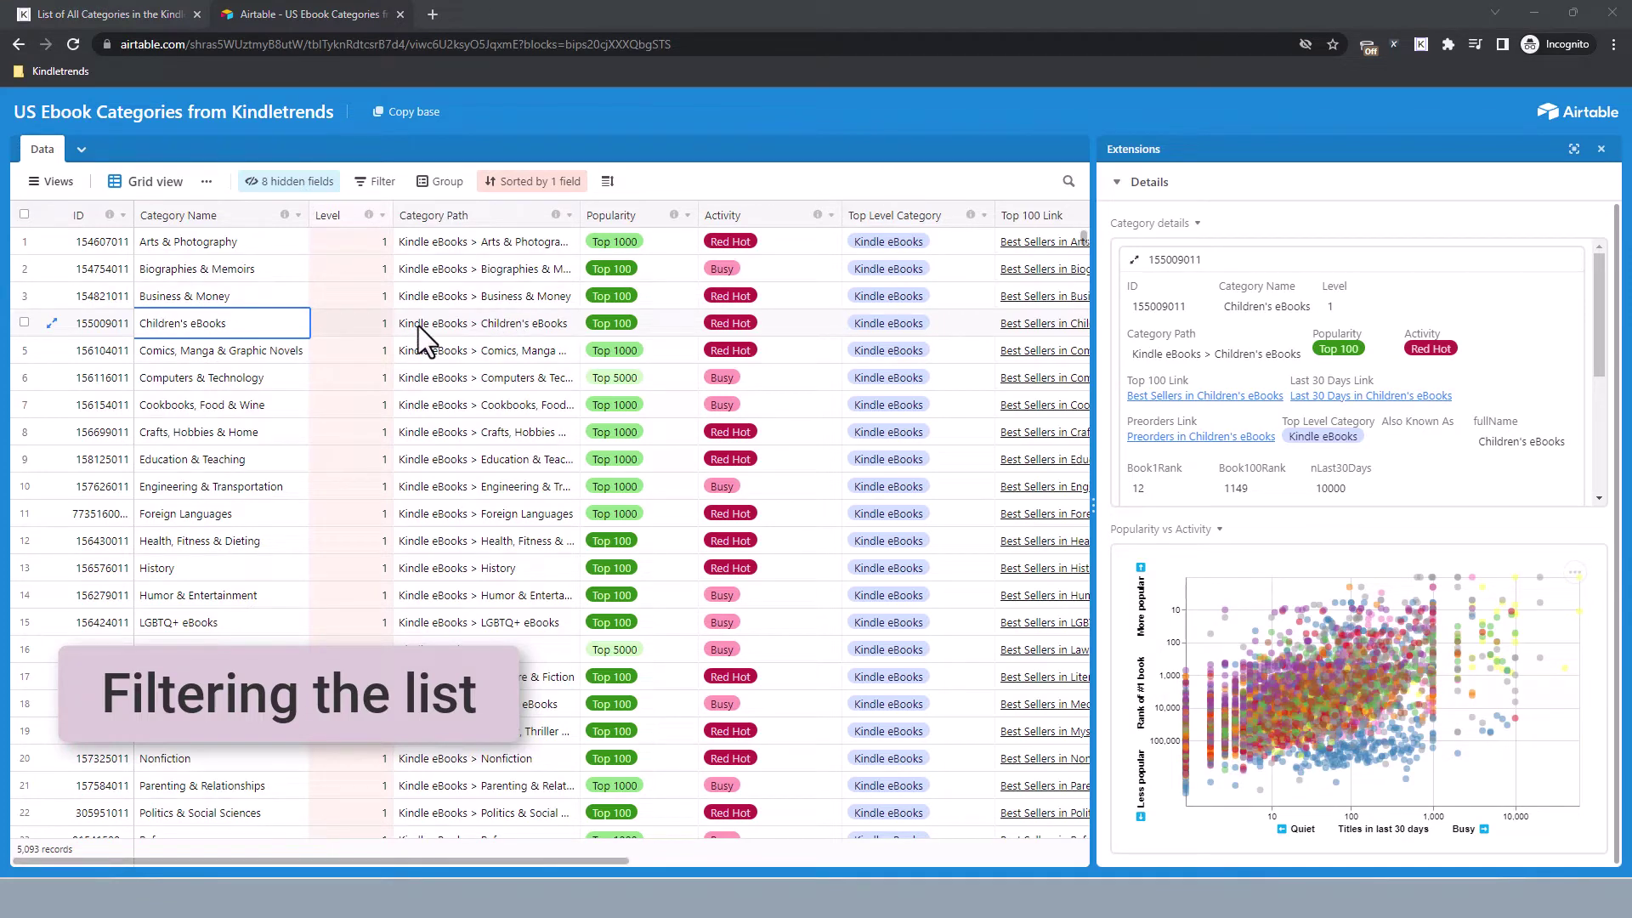
- Filter the category list to records whose Category Name contains "histor"
{"action": "left_click", "coordinate": [376, 181]}
{"action": "left_click", "coordinate": [408, 246]}
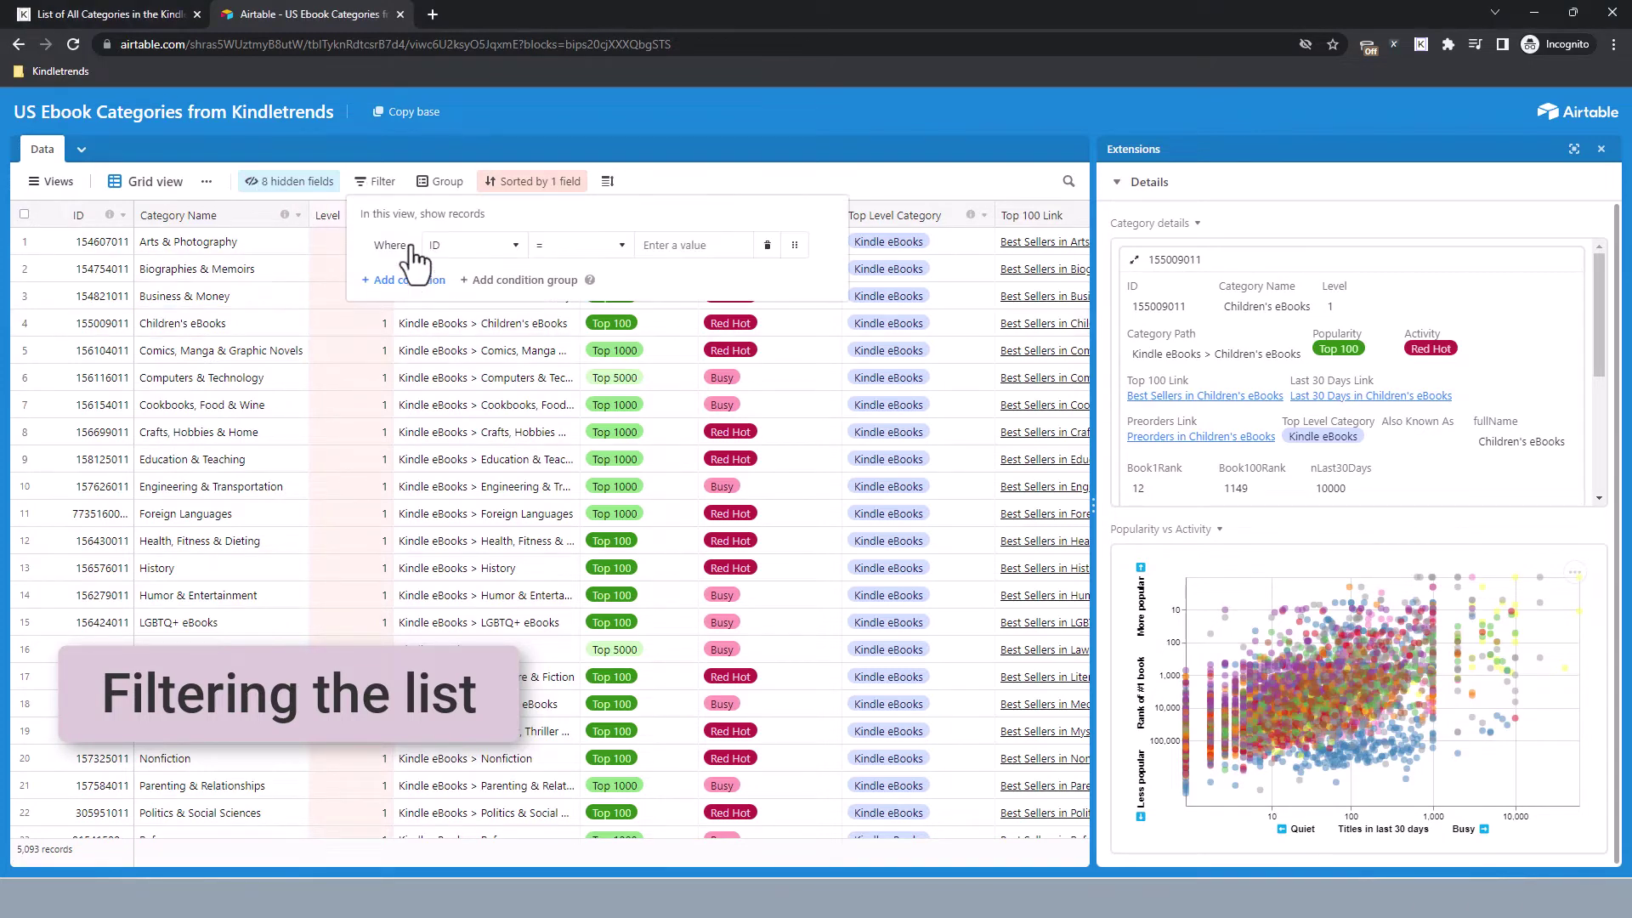
{"action": "left_click", "coordinate": [468, 251]}
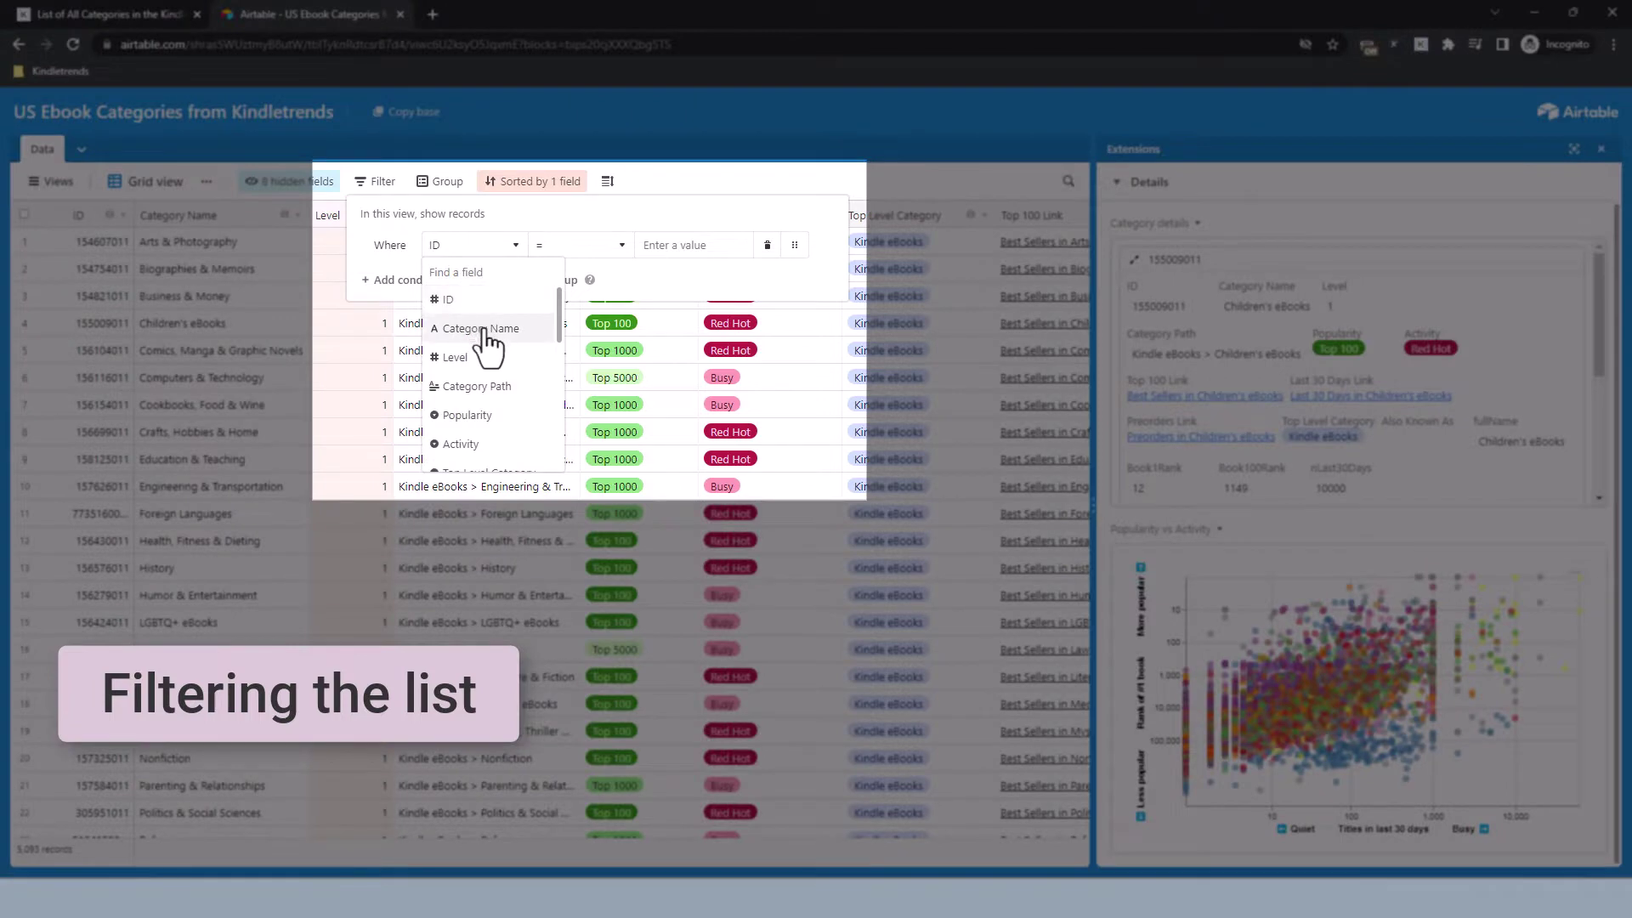
{"action": "left_click", "coordinate": [474, 324]}
{"action": "left_click", "coordinate": [573, 251]}
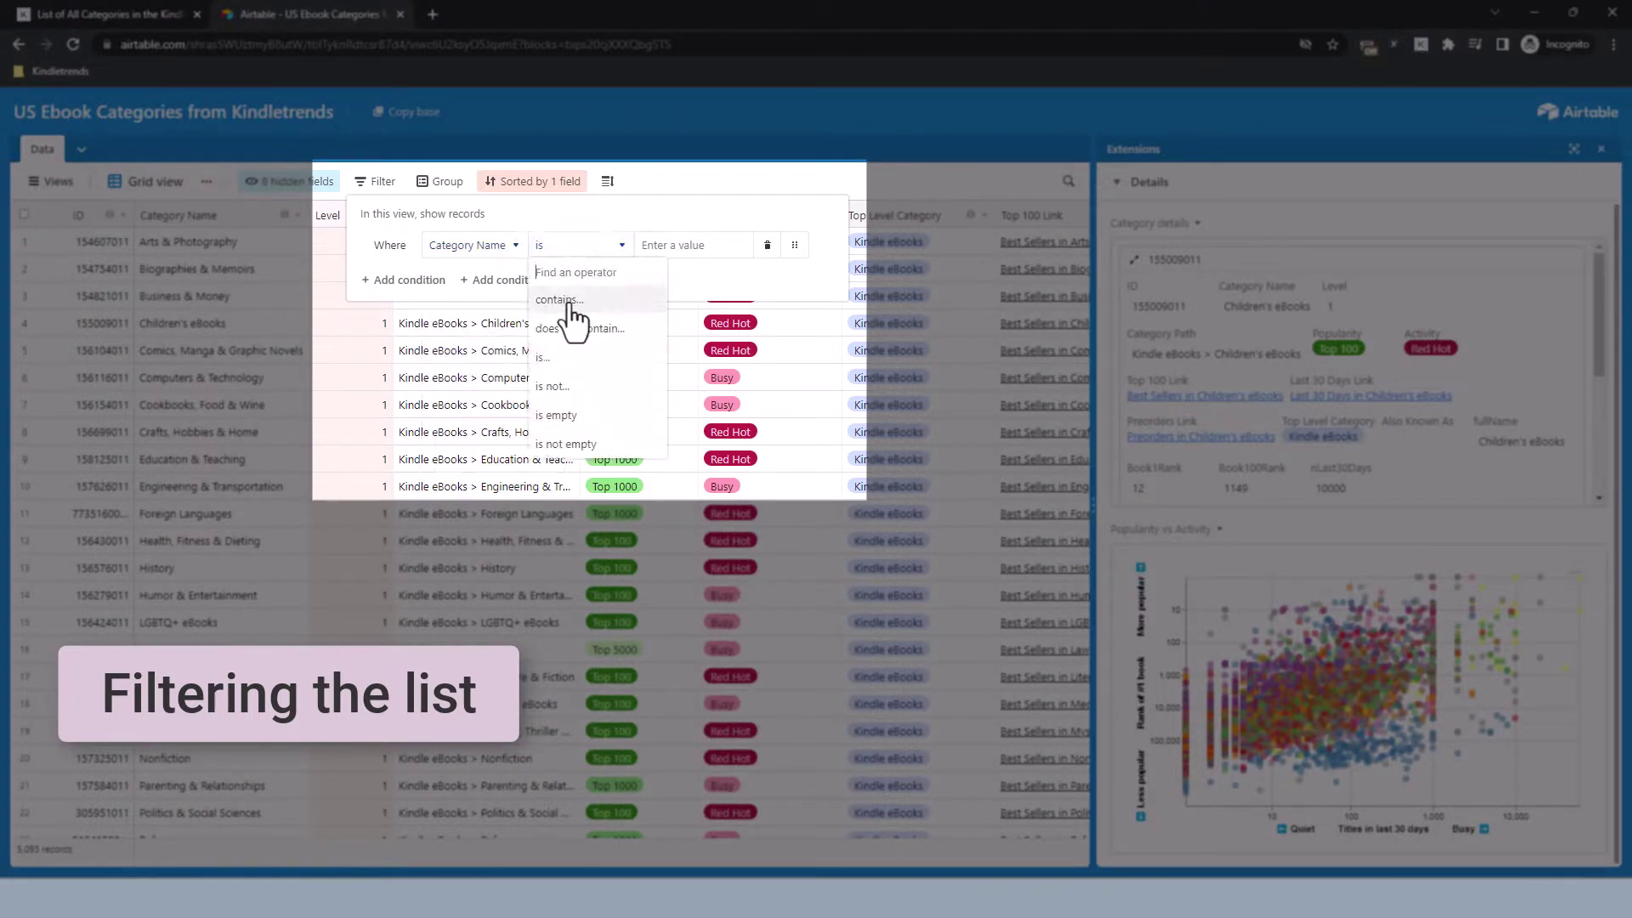
{"action": "left_click", "coordinate": [567, 293]}
{"action": "left_click", "coordinate": [680, 246]}
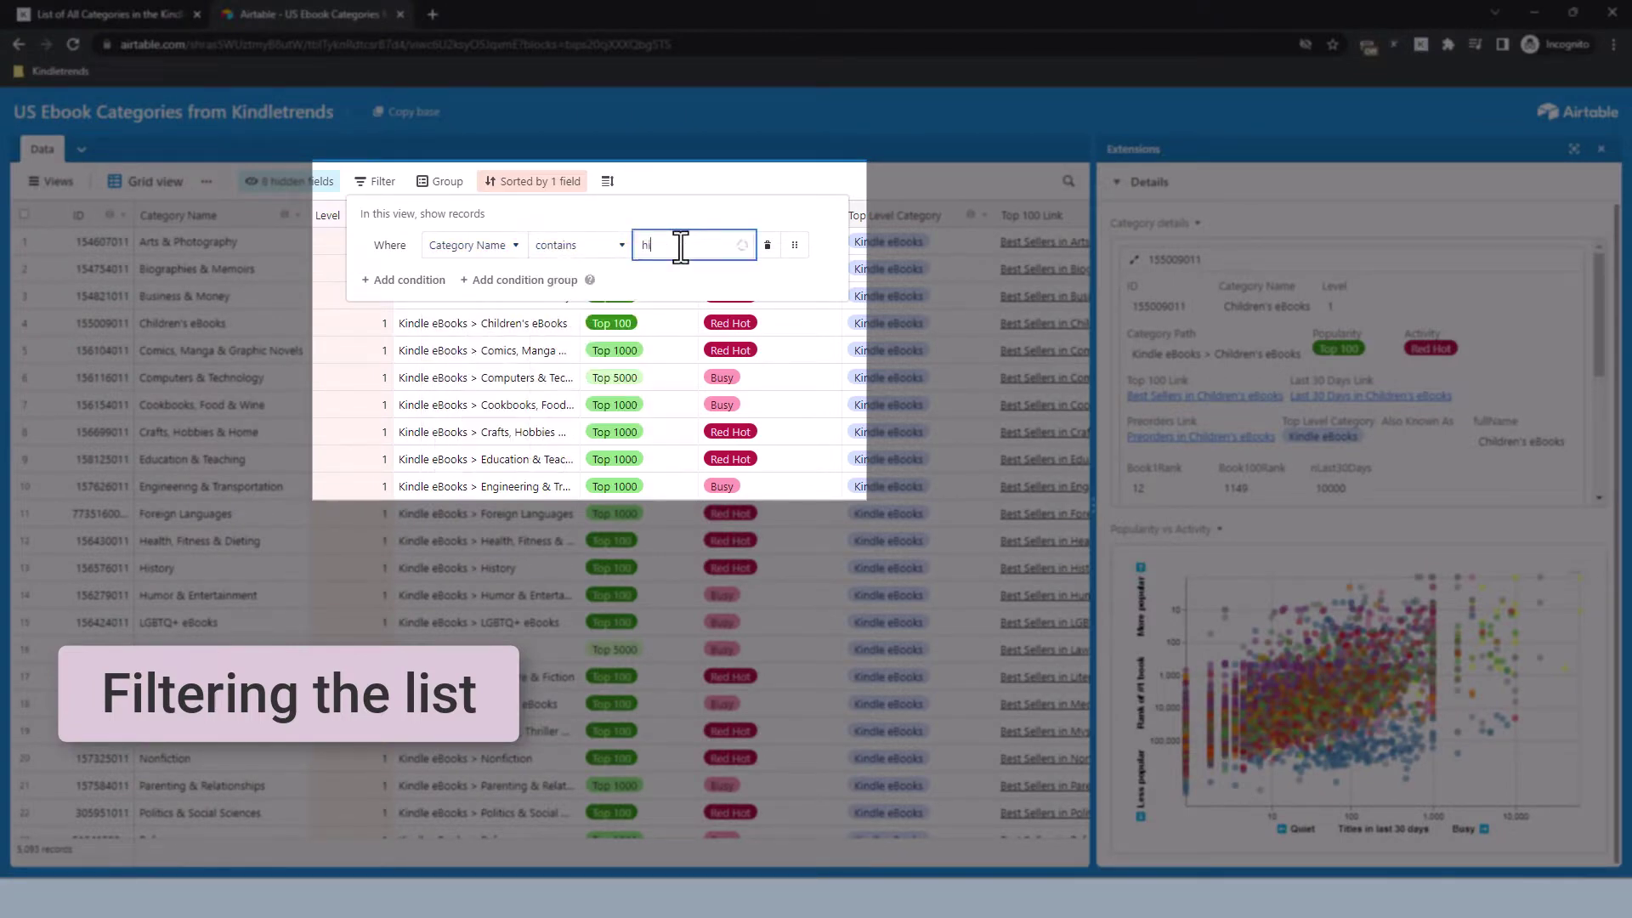
{"action": "type", "text": "histor"}
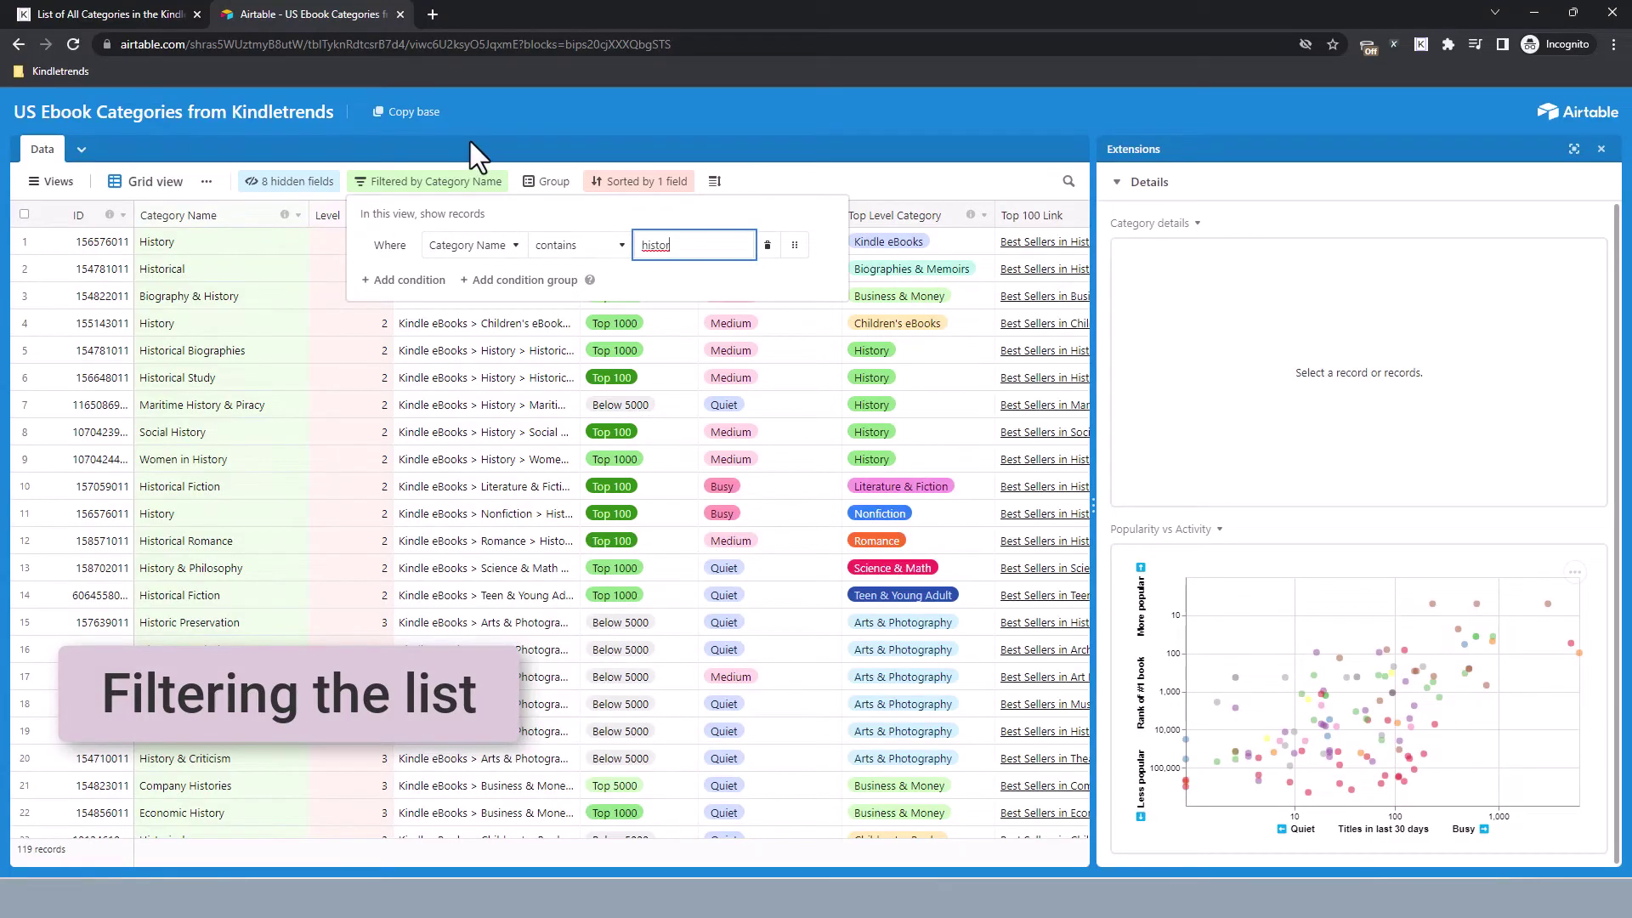
{"action": "left_click", "coordinate": [471, 141]}
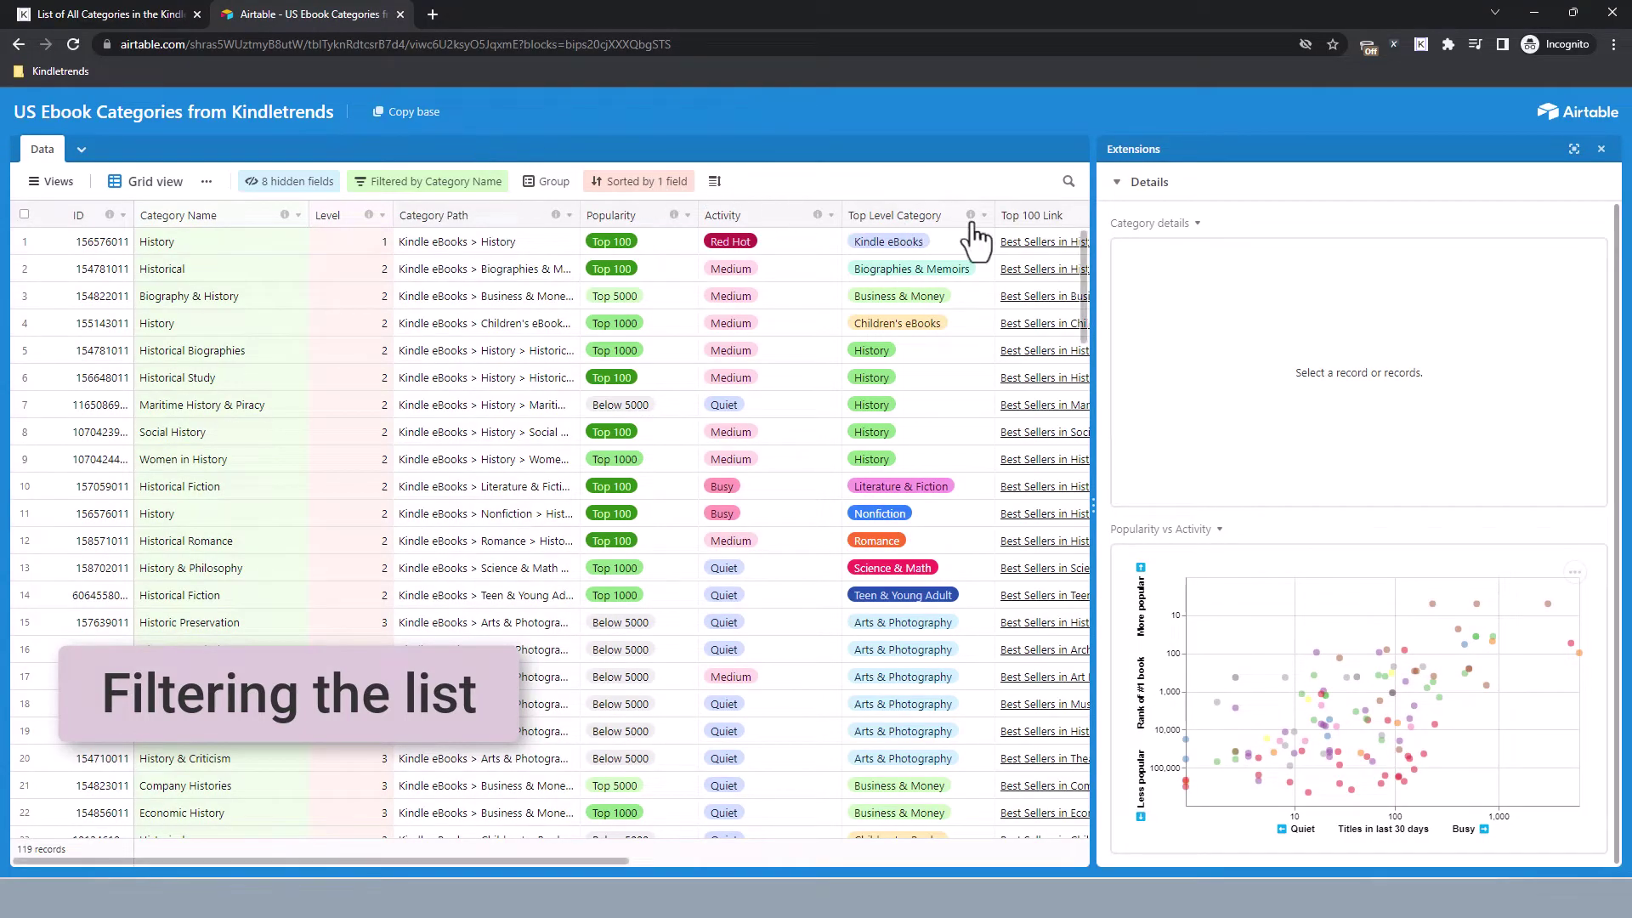
- Add a second filter condition on Top Level Category using the "is any of" operator
{"action": "mouse_move", "coordinate": [972, 218]}
{"action": "left_click", "coordinate": [932, 217]}
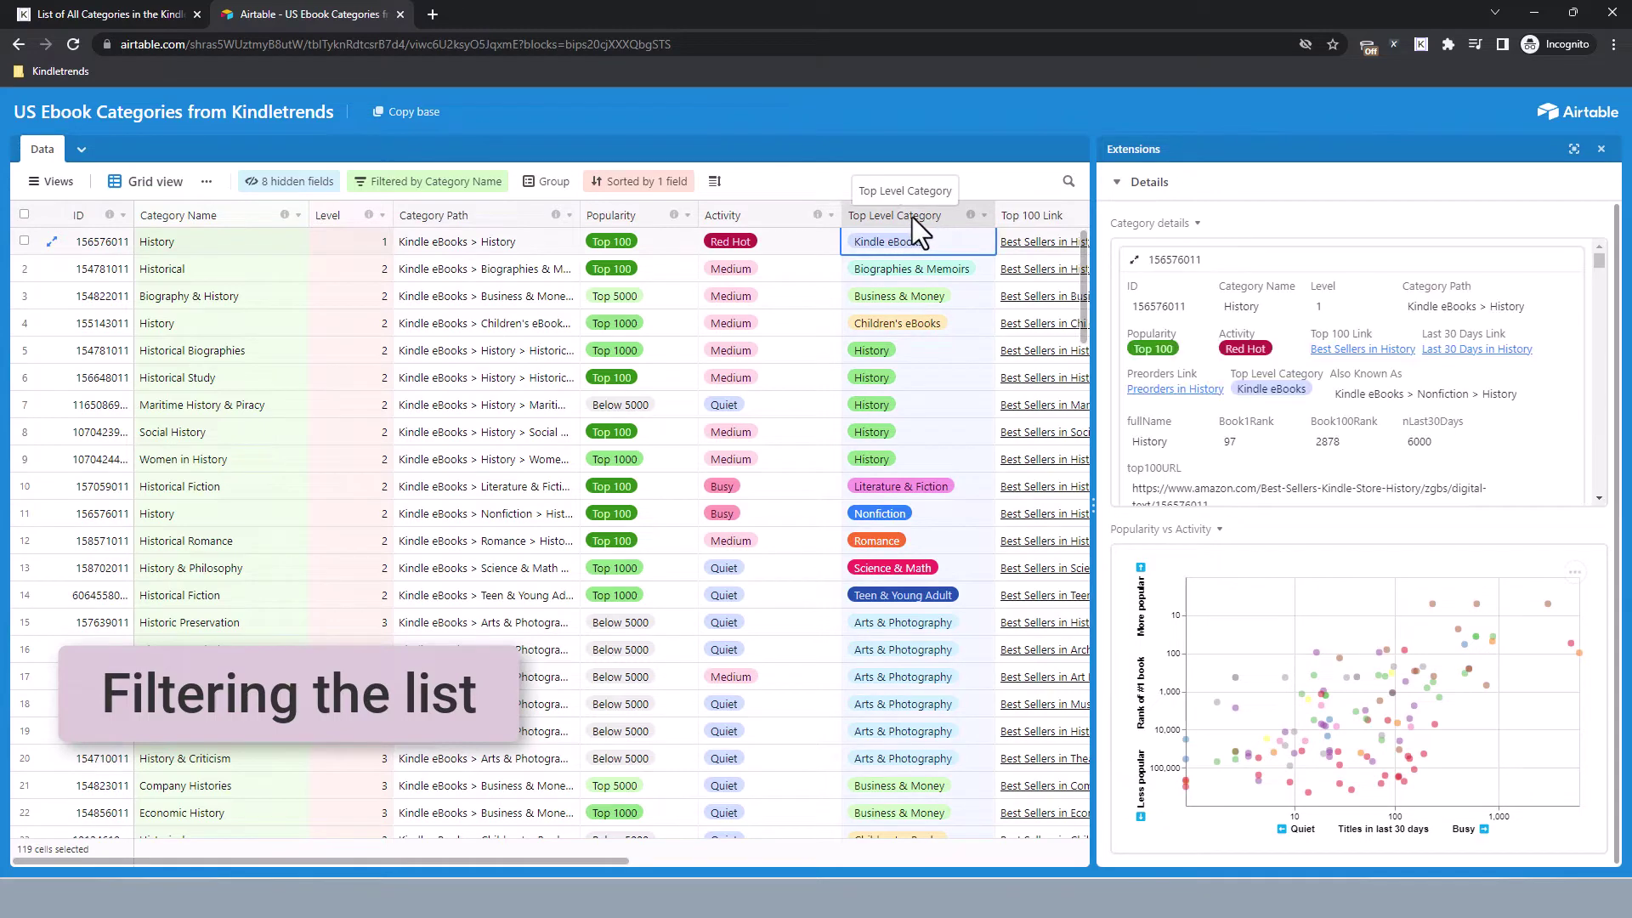
{"action": "left_click", "coordinate": [984, 216]}
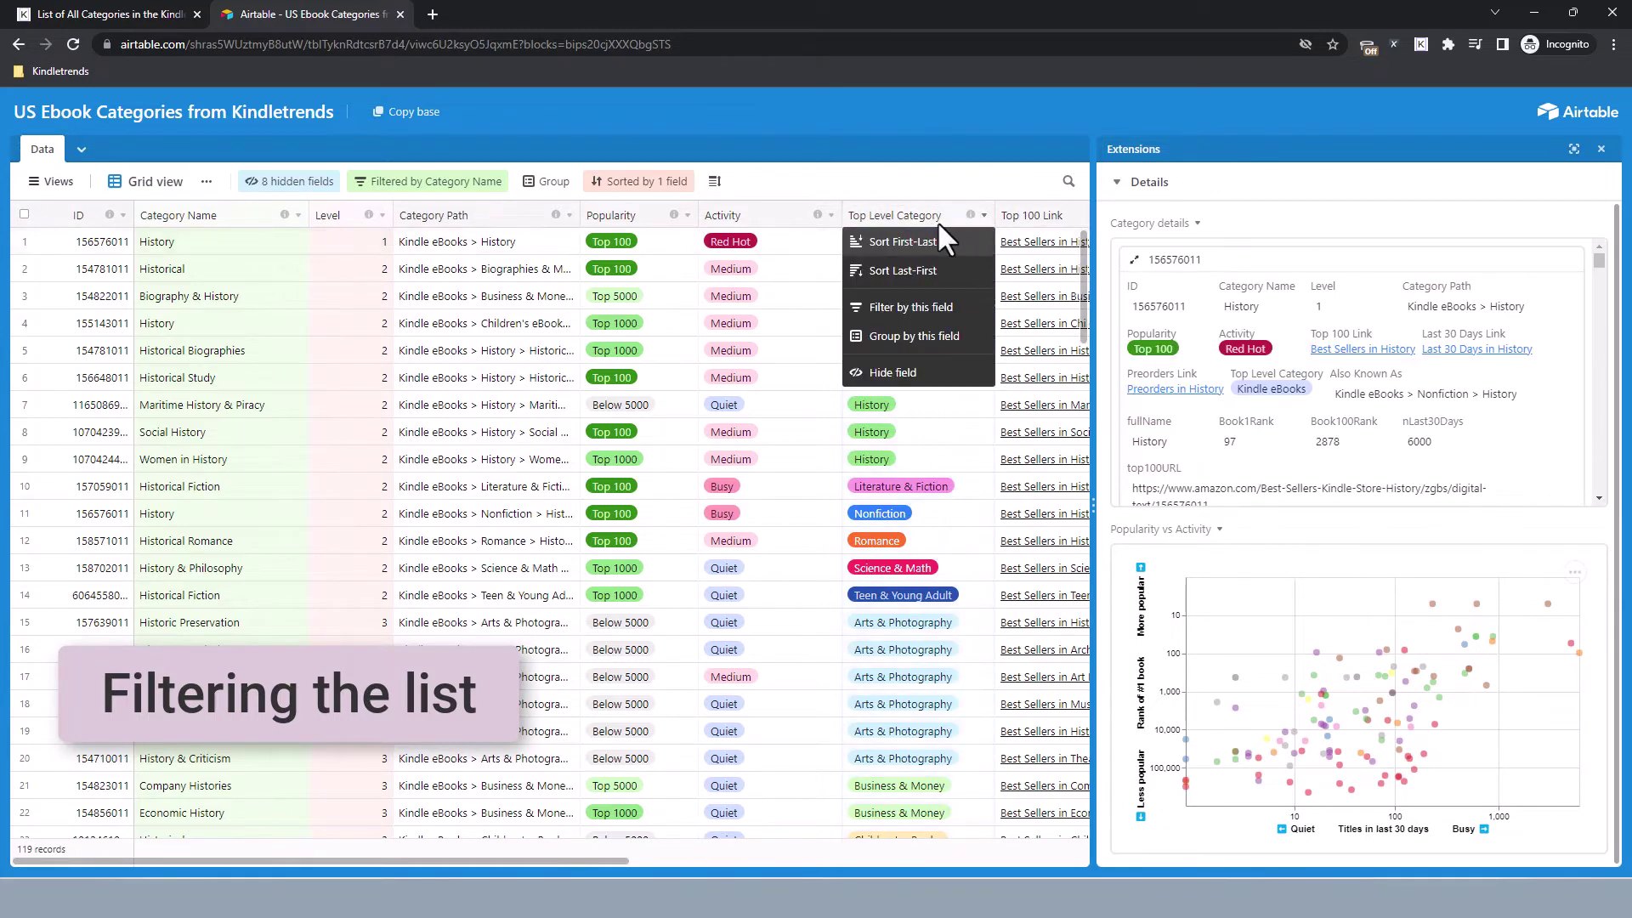
{"action": "left_click", "coordinate": [905, 308]}
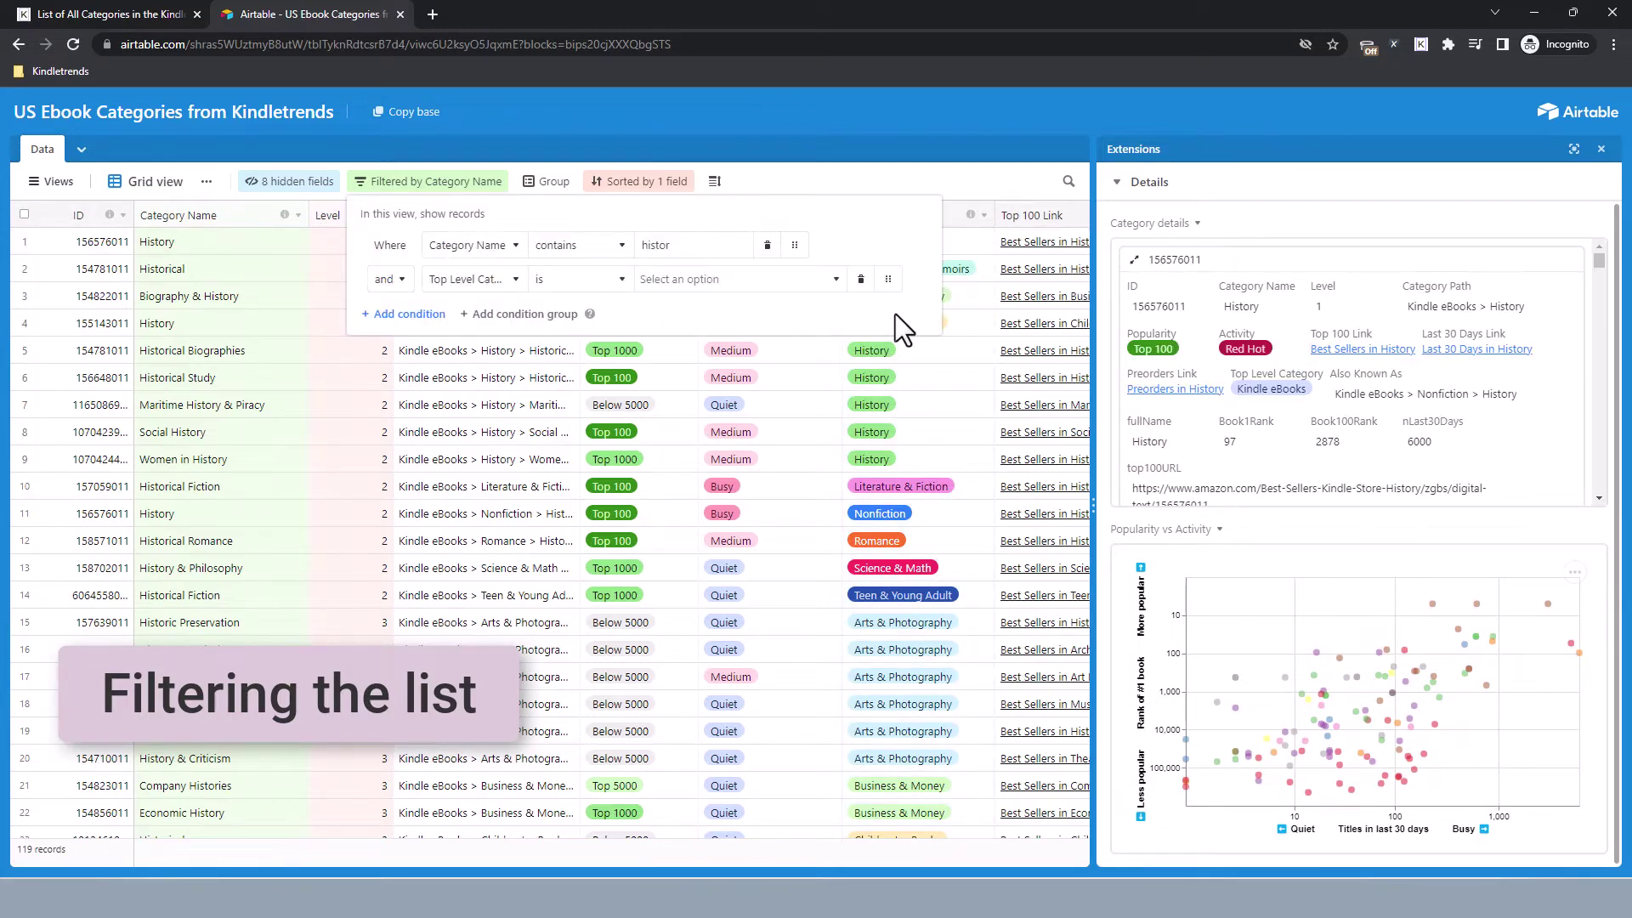
{"action": "left_click", "coordinate": [583, 282]}
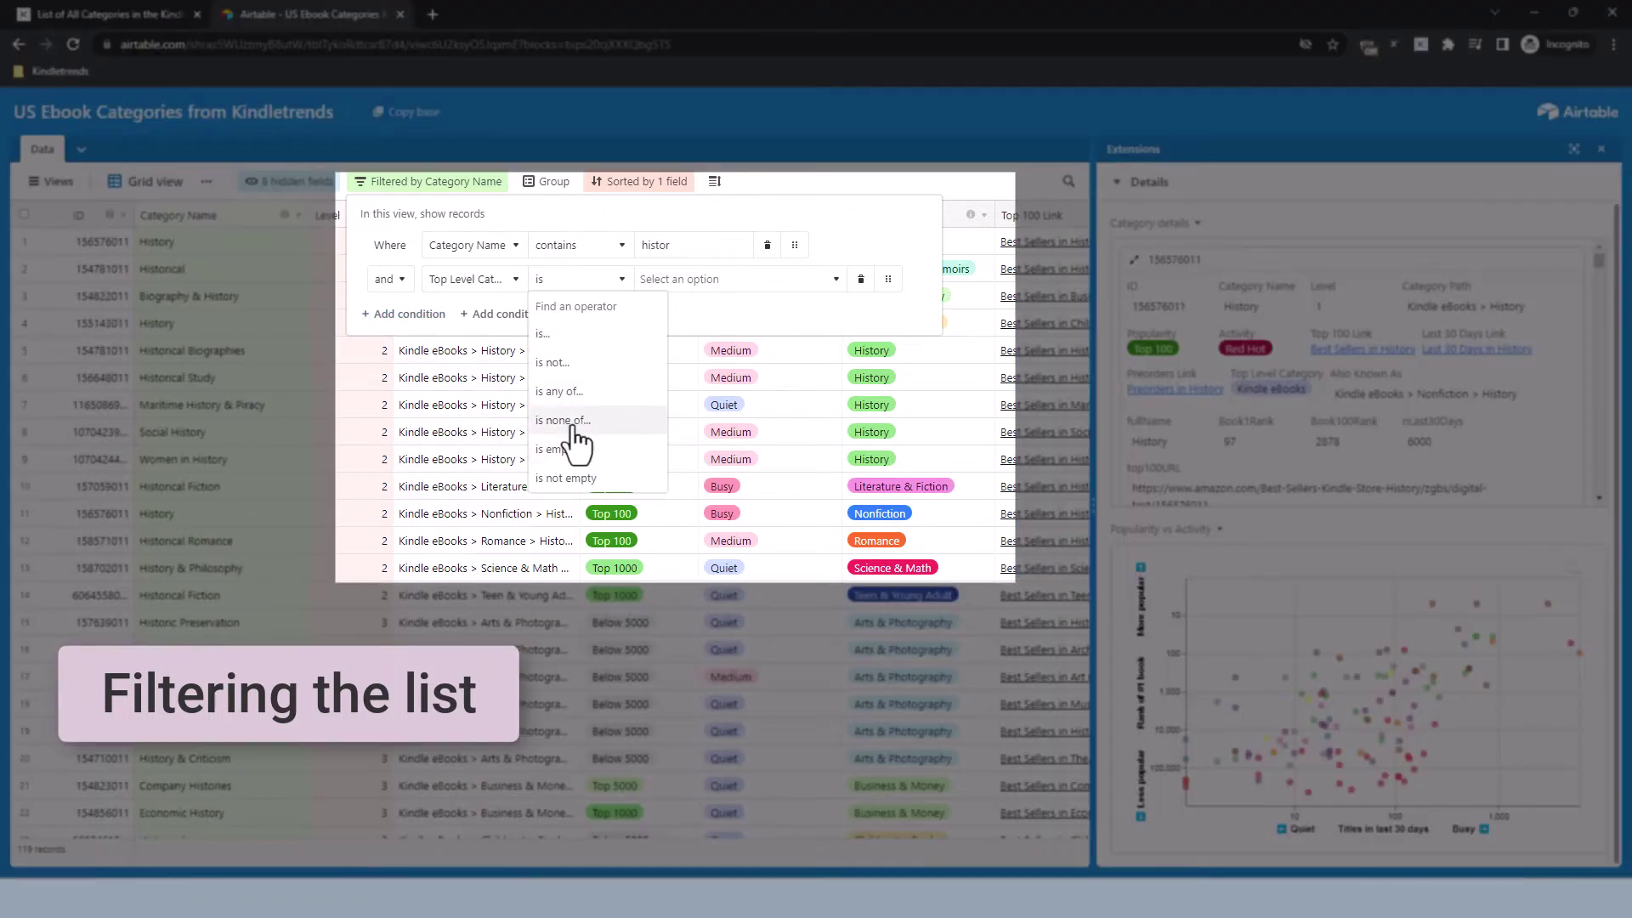
{"action": "left_click", "coordinate": [583, 392]}
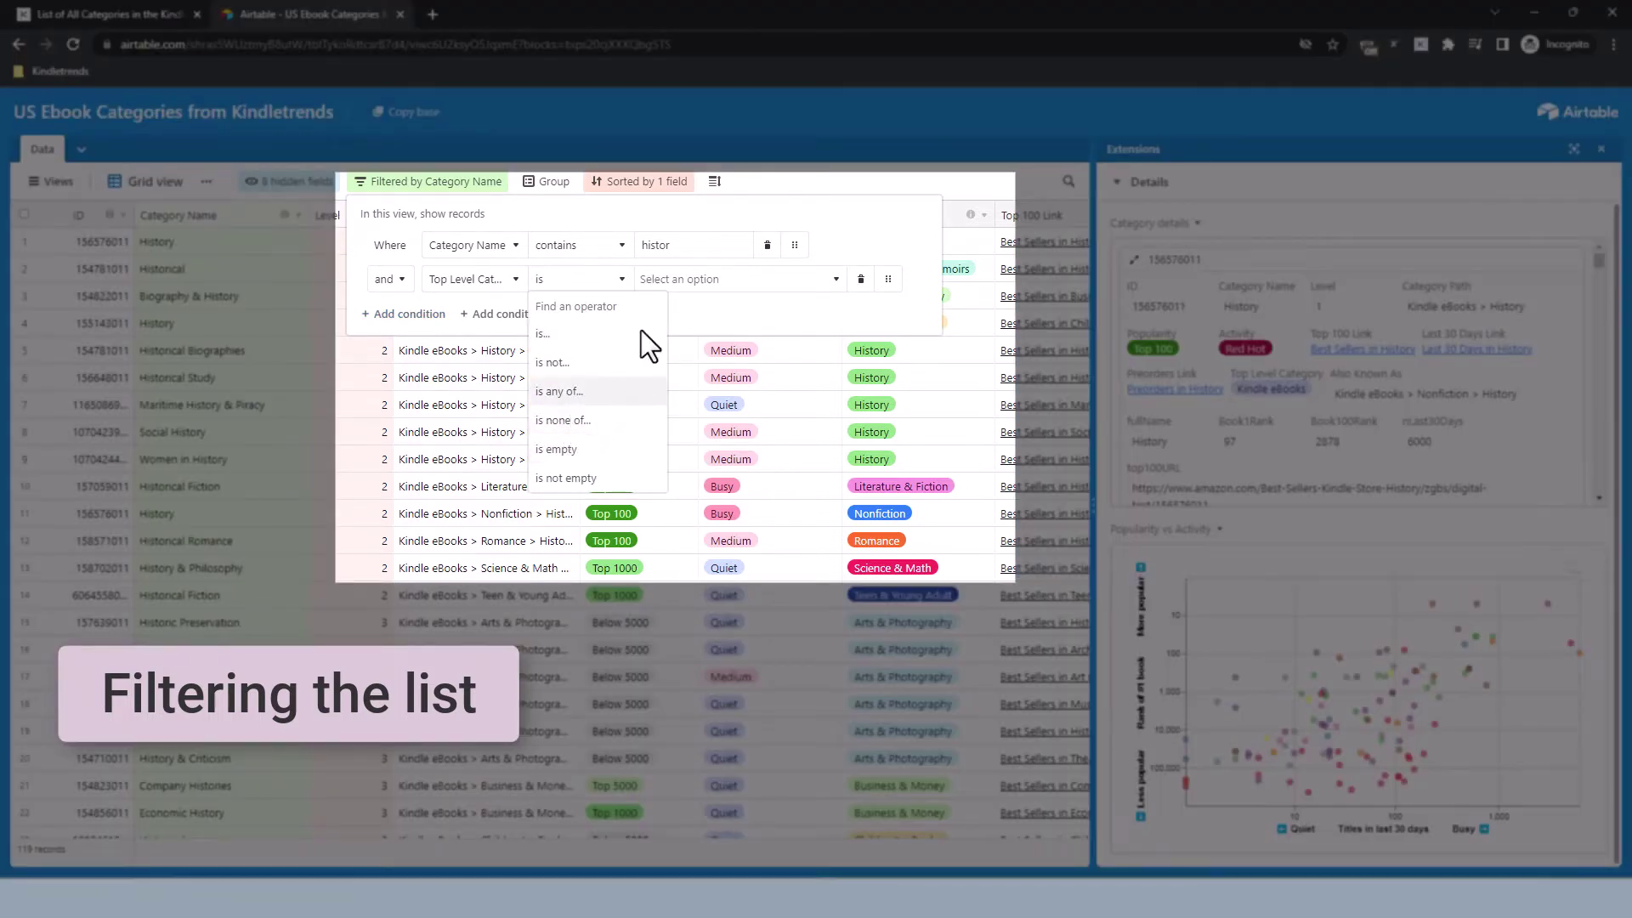
- Select History and Nonfiction as the allowed values of the Top Level Category condition and close the filter settings
{"action": "left_click", "coordinate": [710, 289]}
{"action": "scroll", "coordinate": [705, 417], "scroll_direction": "down", "scroll_amount": 3}
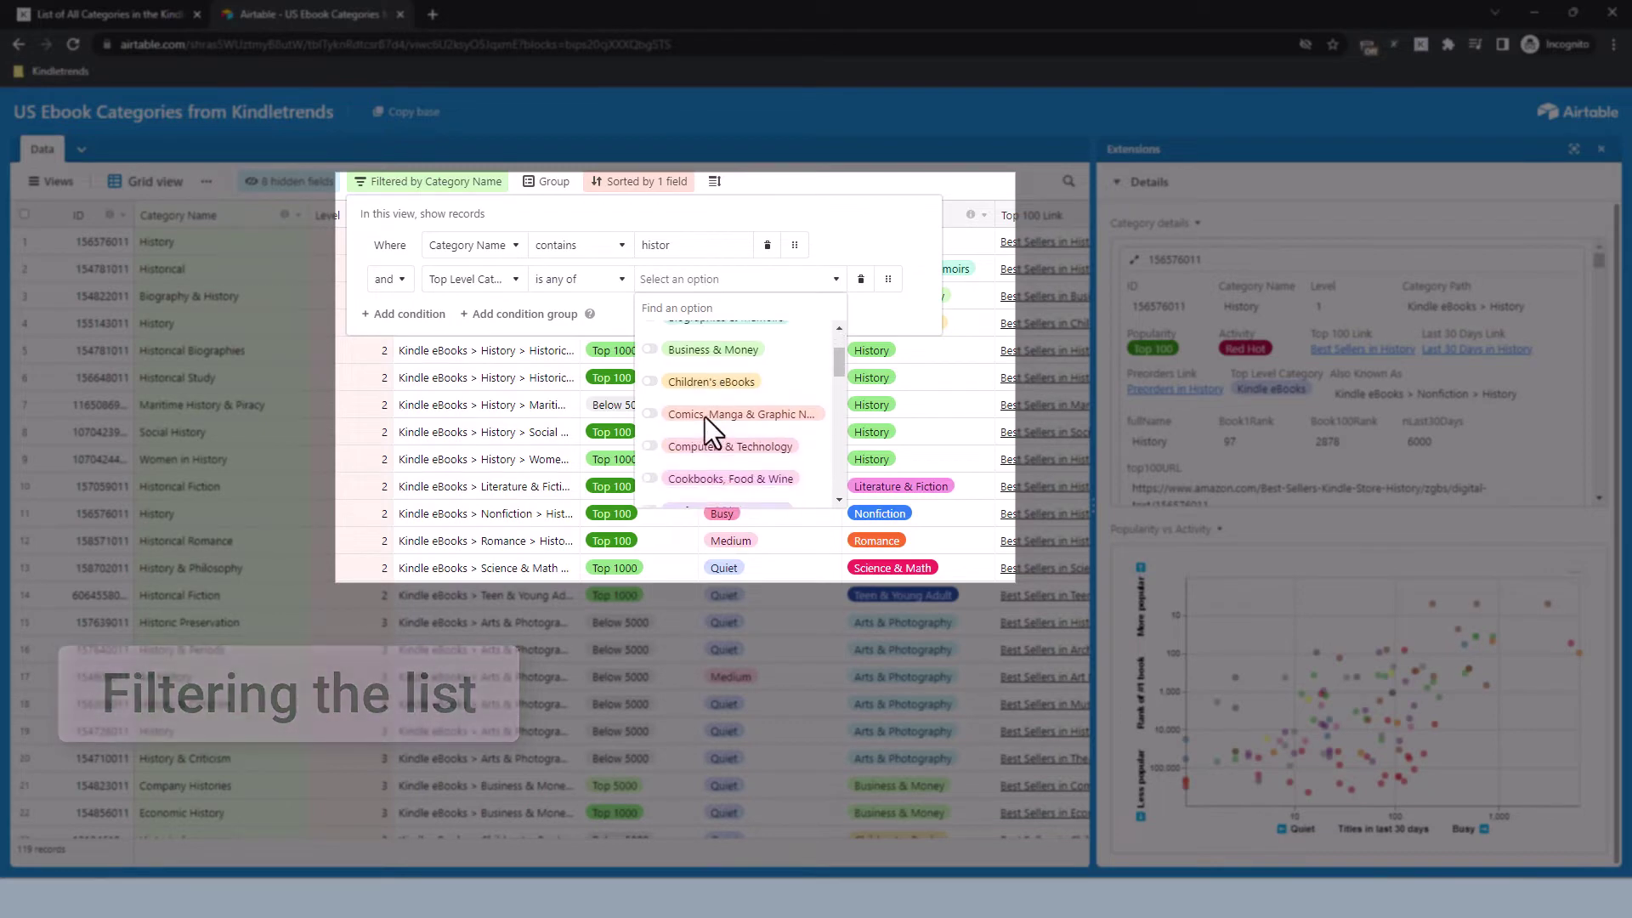
{"action": "scroll", "coordinate": [699, 423], "scroll_direction": "down", "scroll_amount": 3}
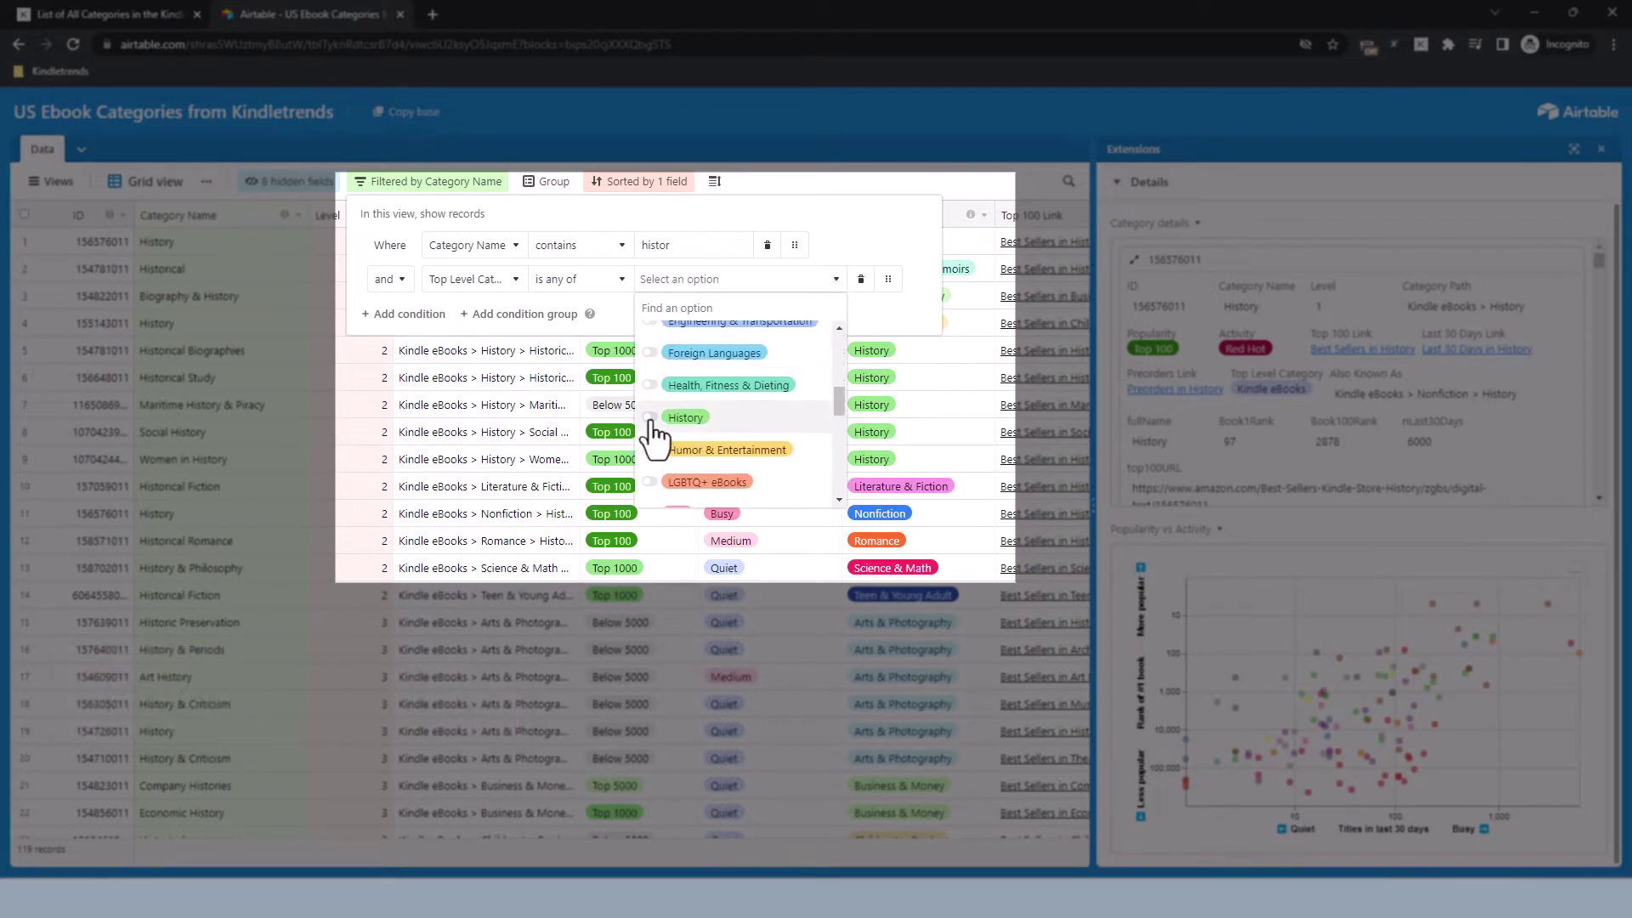
{"action": "left_click", "coordinate": [676, 421]}
{"action": "scroll", "coordinate": [676, 424], "scroll_direction": "down", "scroll_amount": 3}
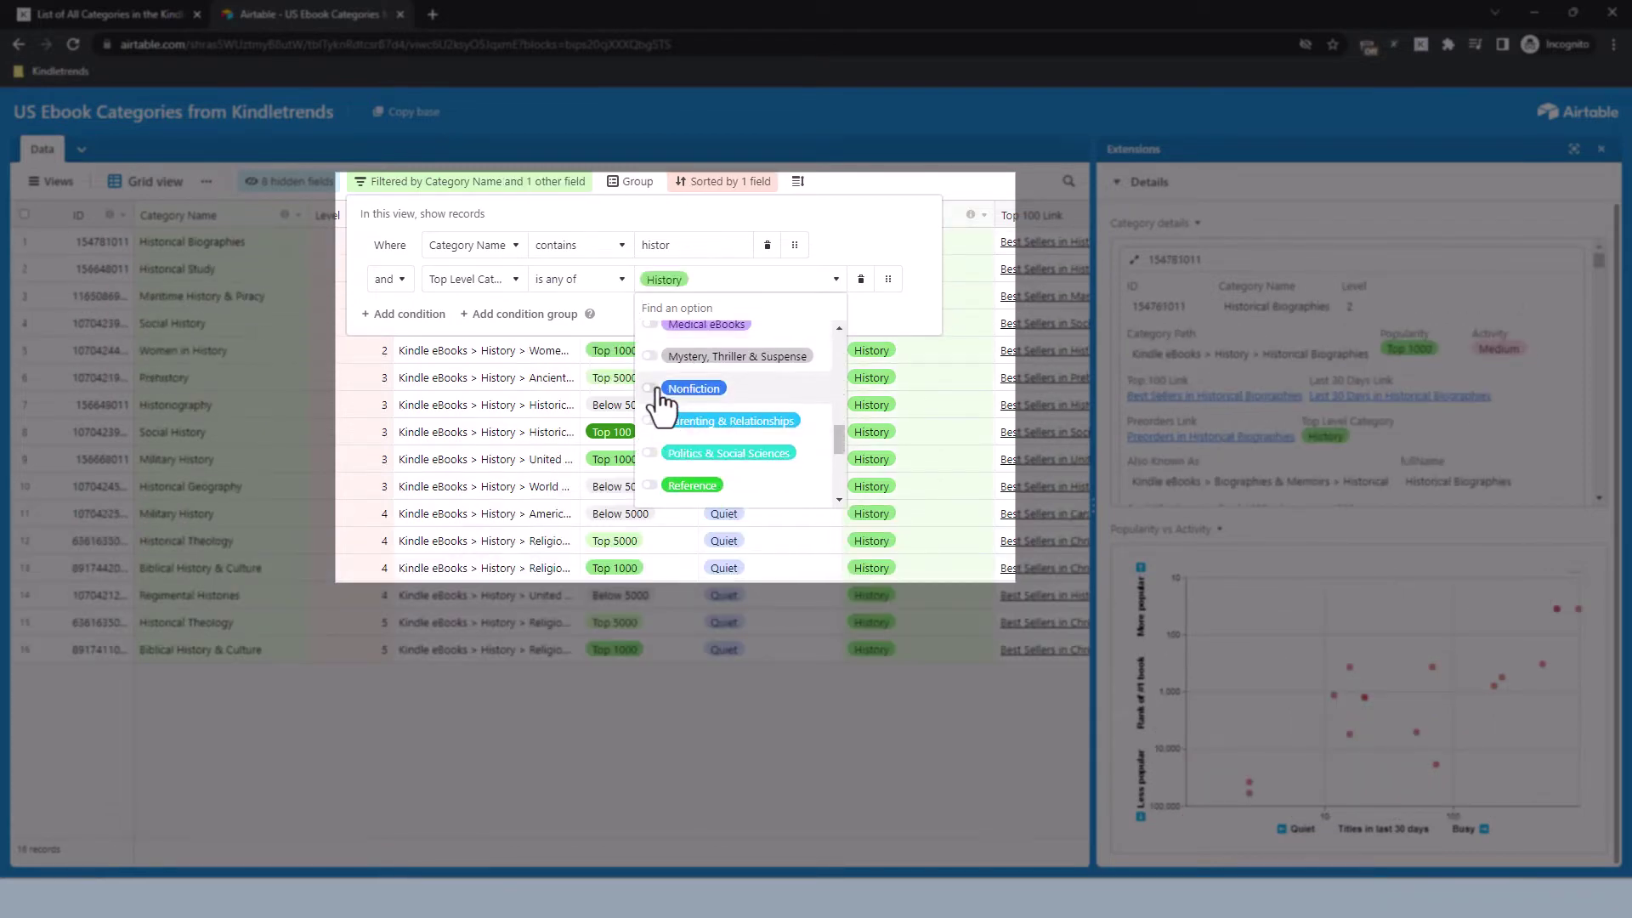
{"action": "left_click", "coordinate": [658, 389]}
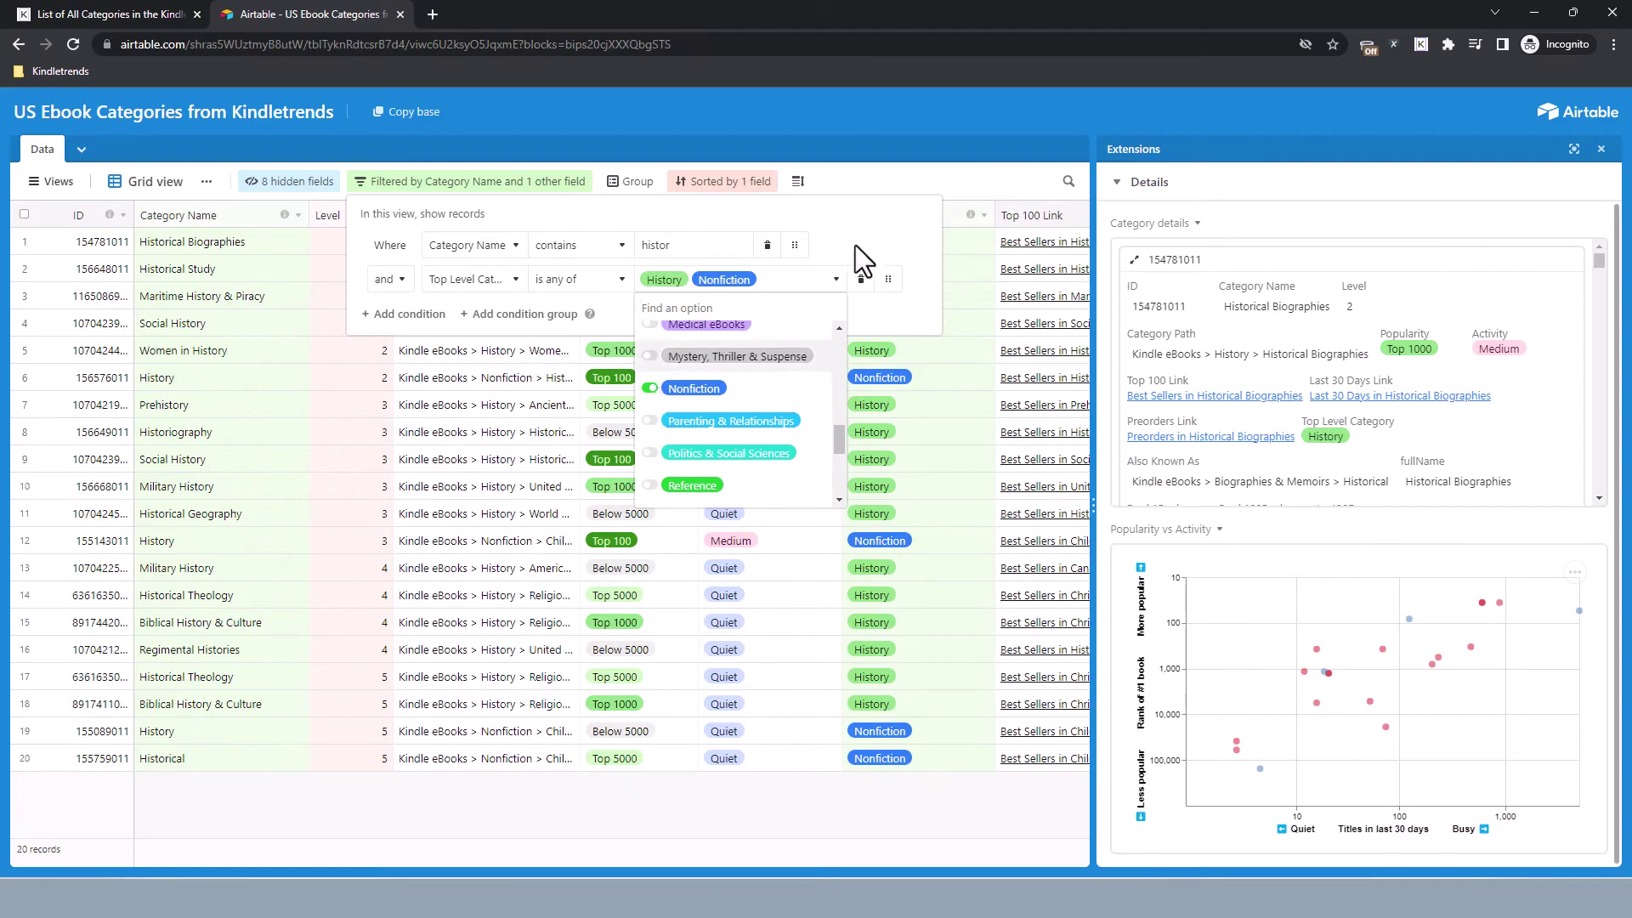
{"action": "left_click", "coordinate": [860, 232]}
{"action": "left_click", "coordinate": [911, 177]}
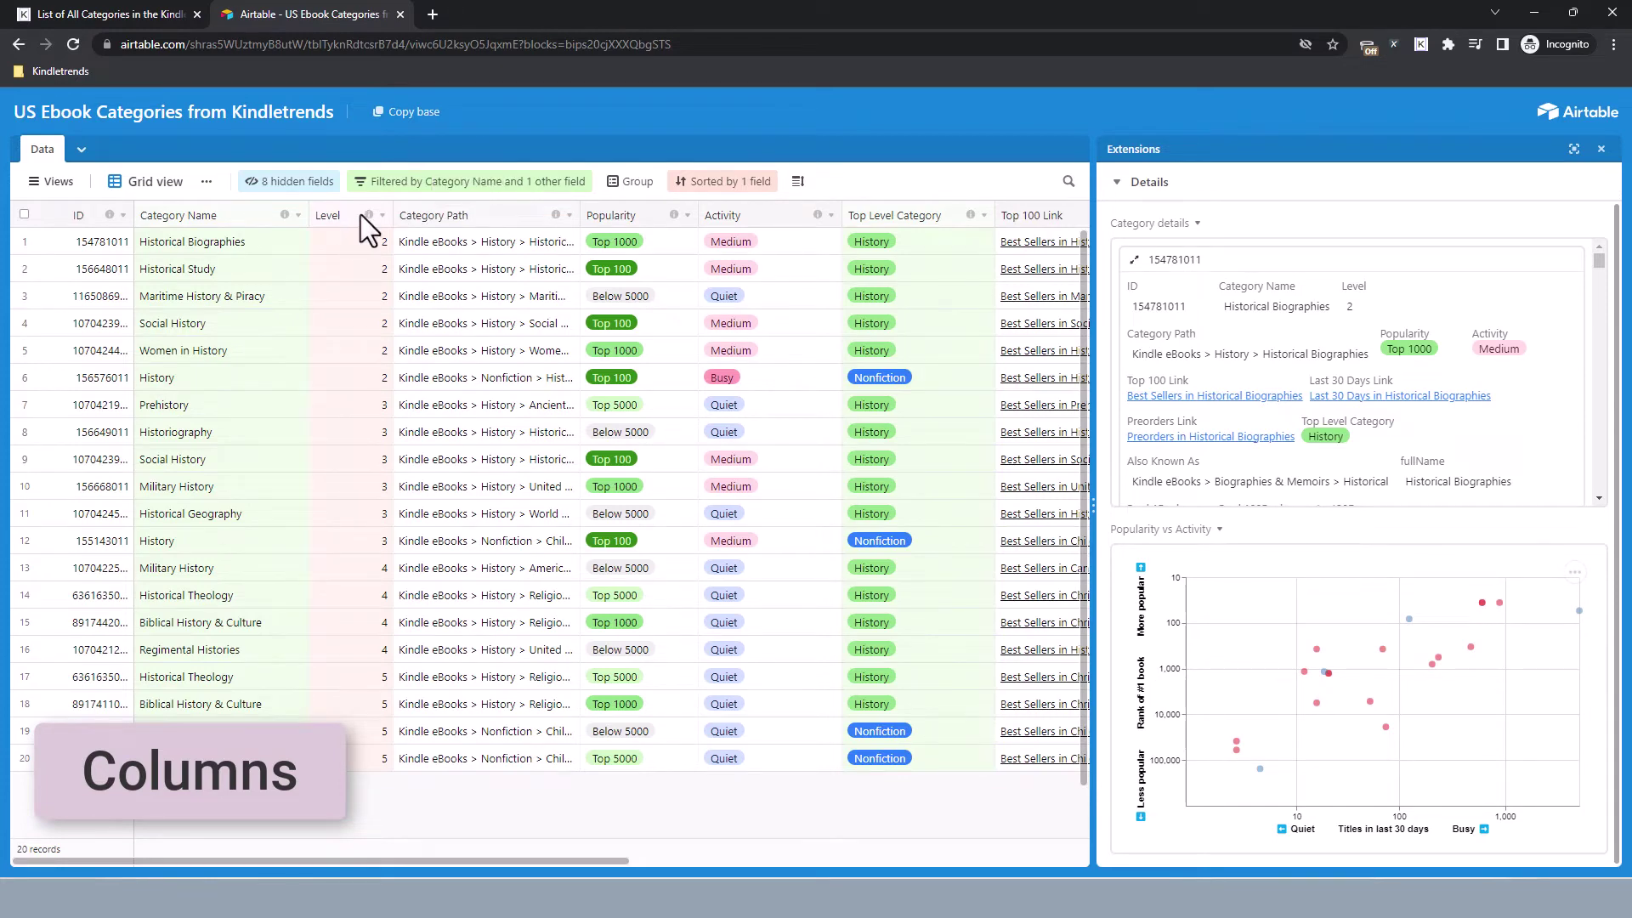
- Read the descriptions of the Level, Category Path, Popularity and Activity columns
{"action": "mouse_move", "coordinate": [369, 218]}
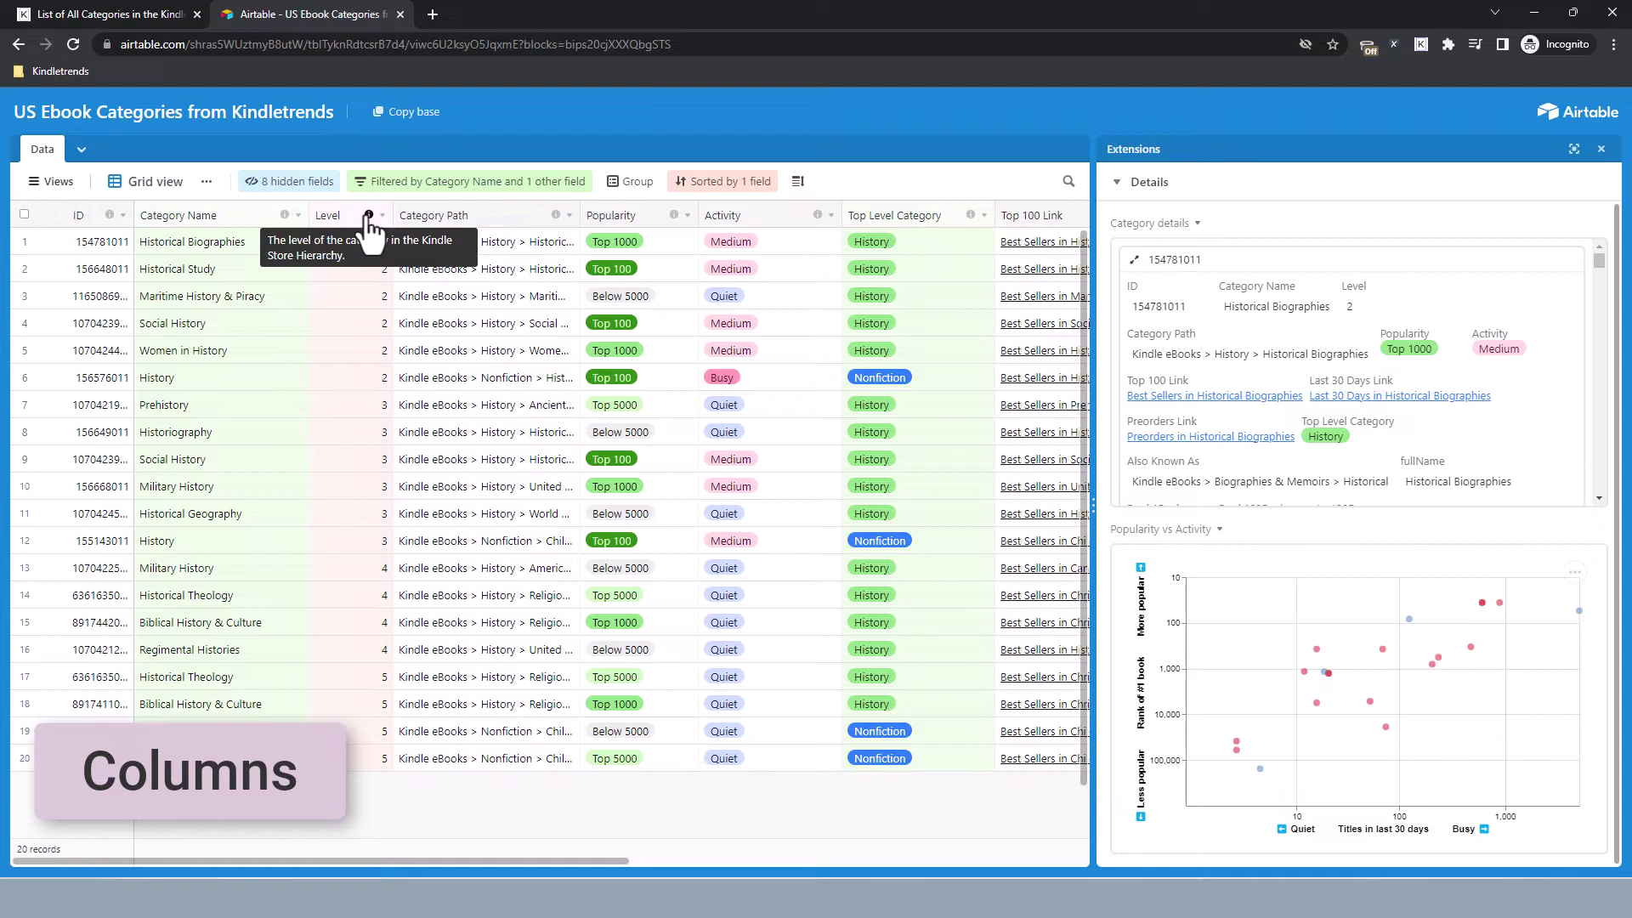
{"action": "mouse_move", "coordinate": [558, 219]}
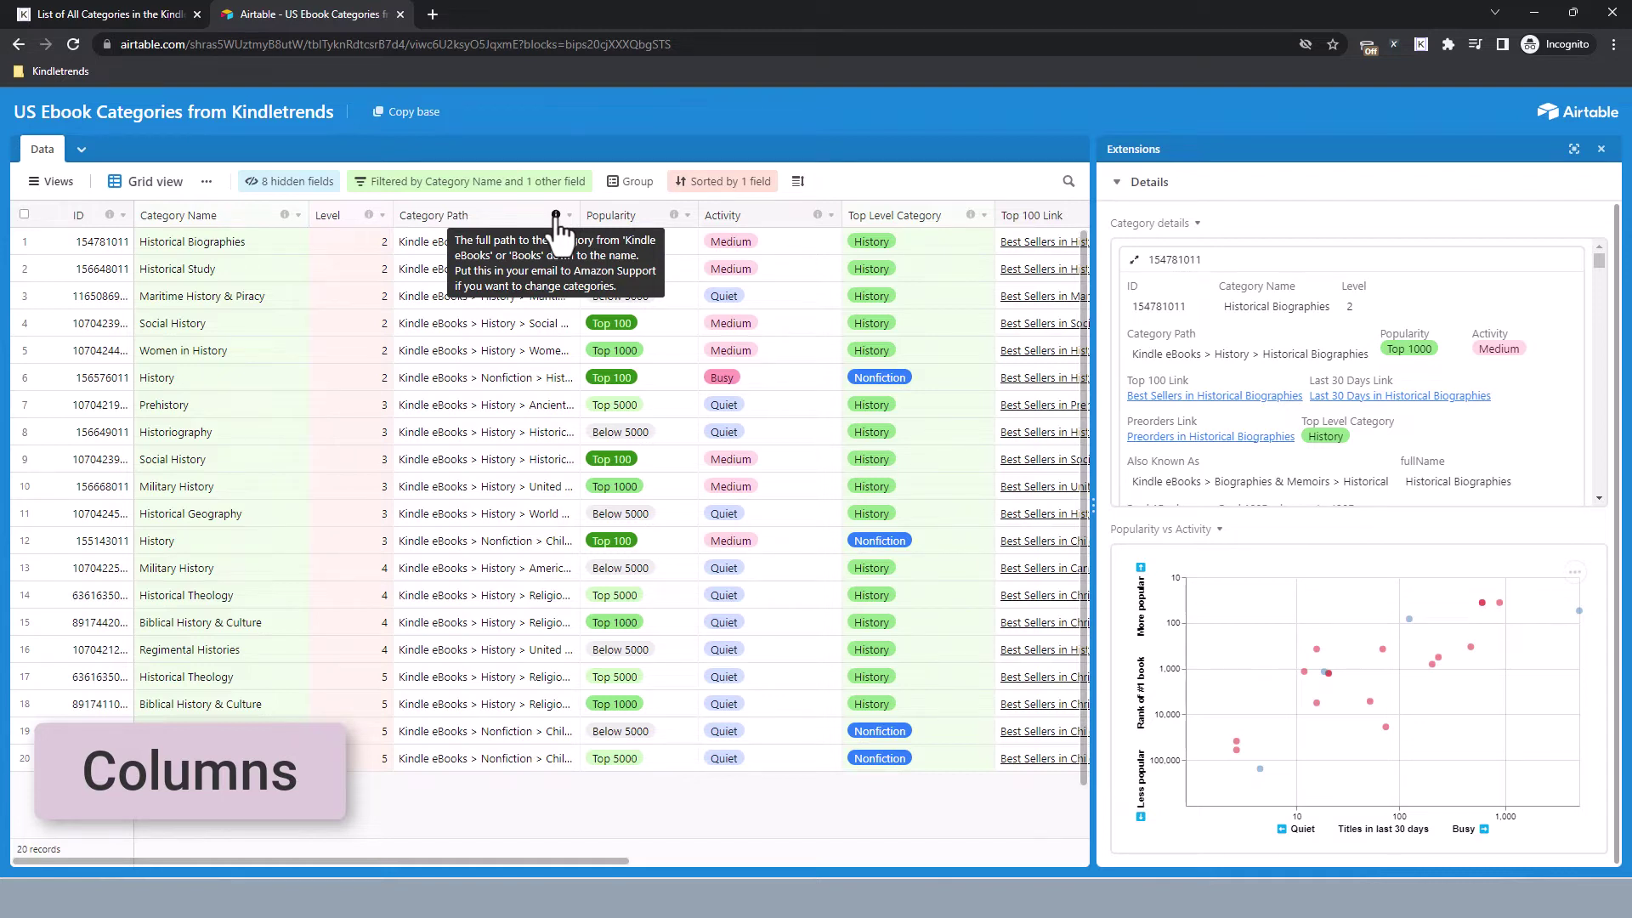
{"action": "mouse_move", "coordinate": [674, 217]}
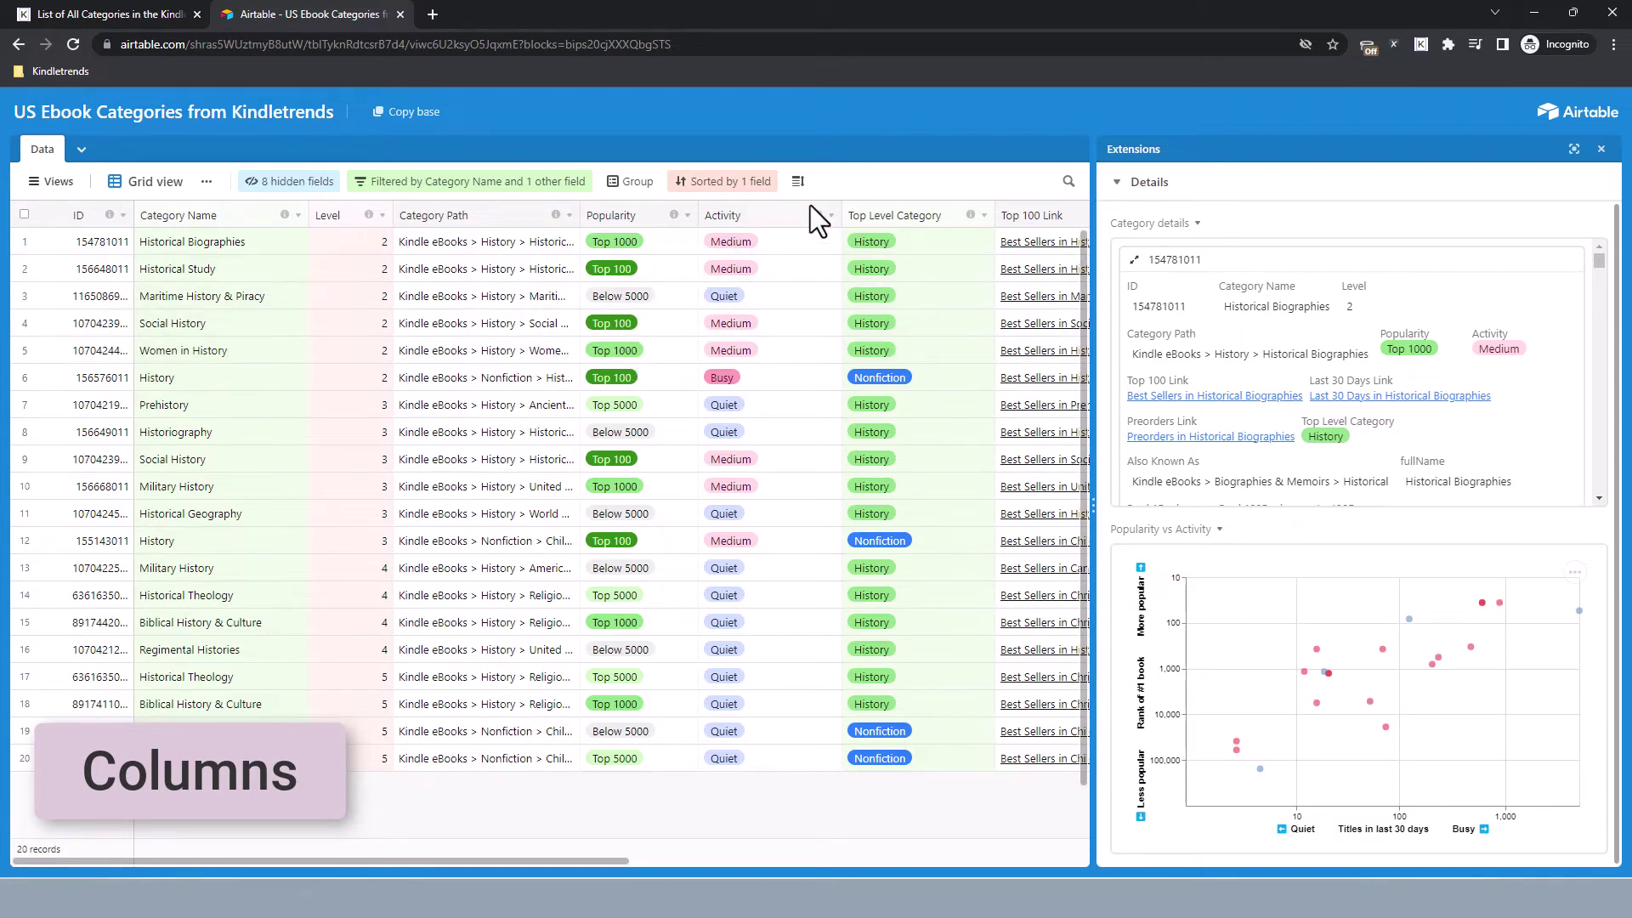
{"action": "mouse_move", "coordinate": [818, 218]}
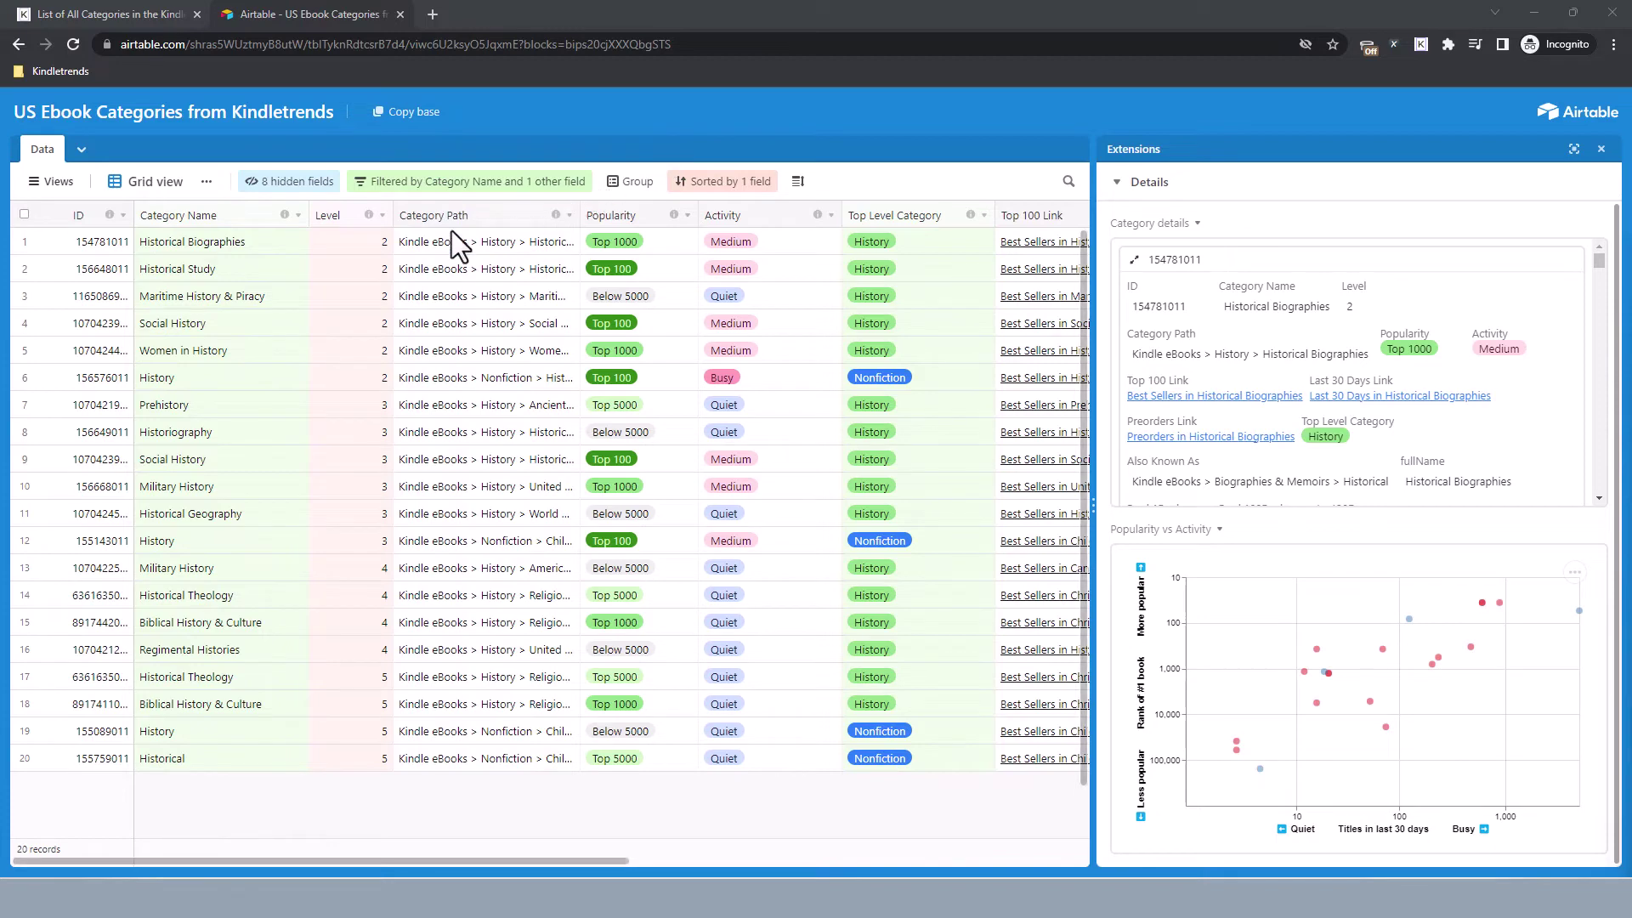
- View the Amazon best sellers for Historical Biographies from its category details, and return to the category list
{"action": "left_click", "coordinate": [206, 243]}
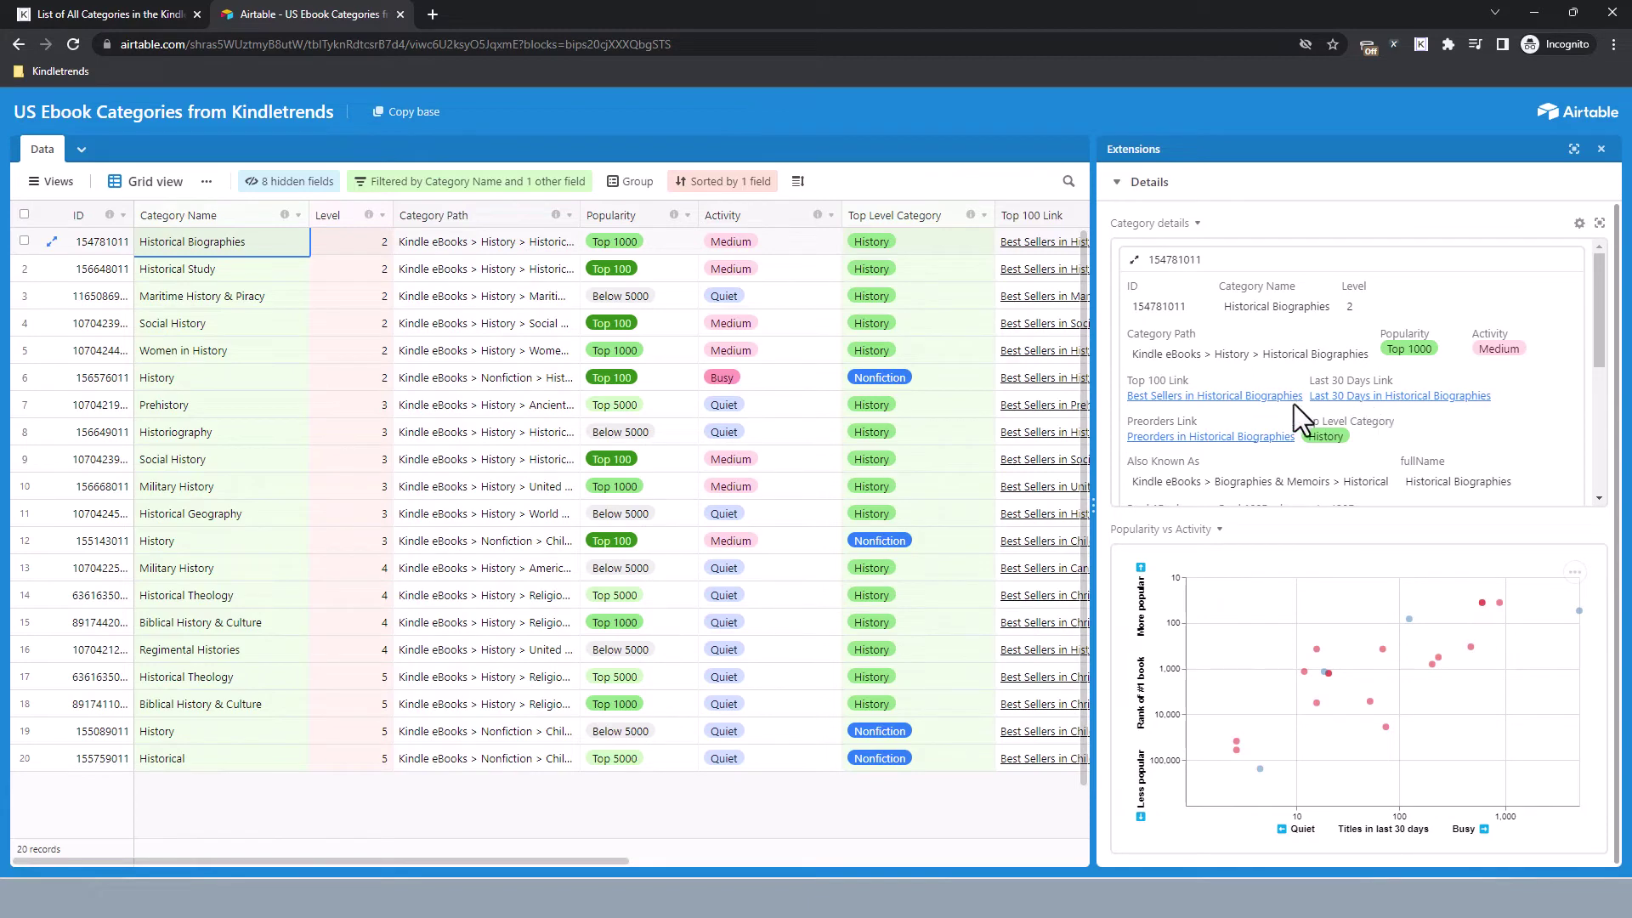
{"action": "left_click", "coordinate": [1235, 395]}
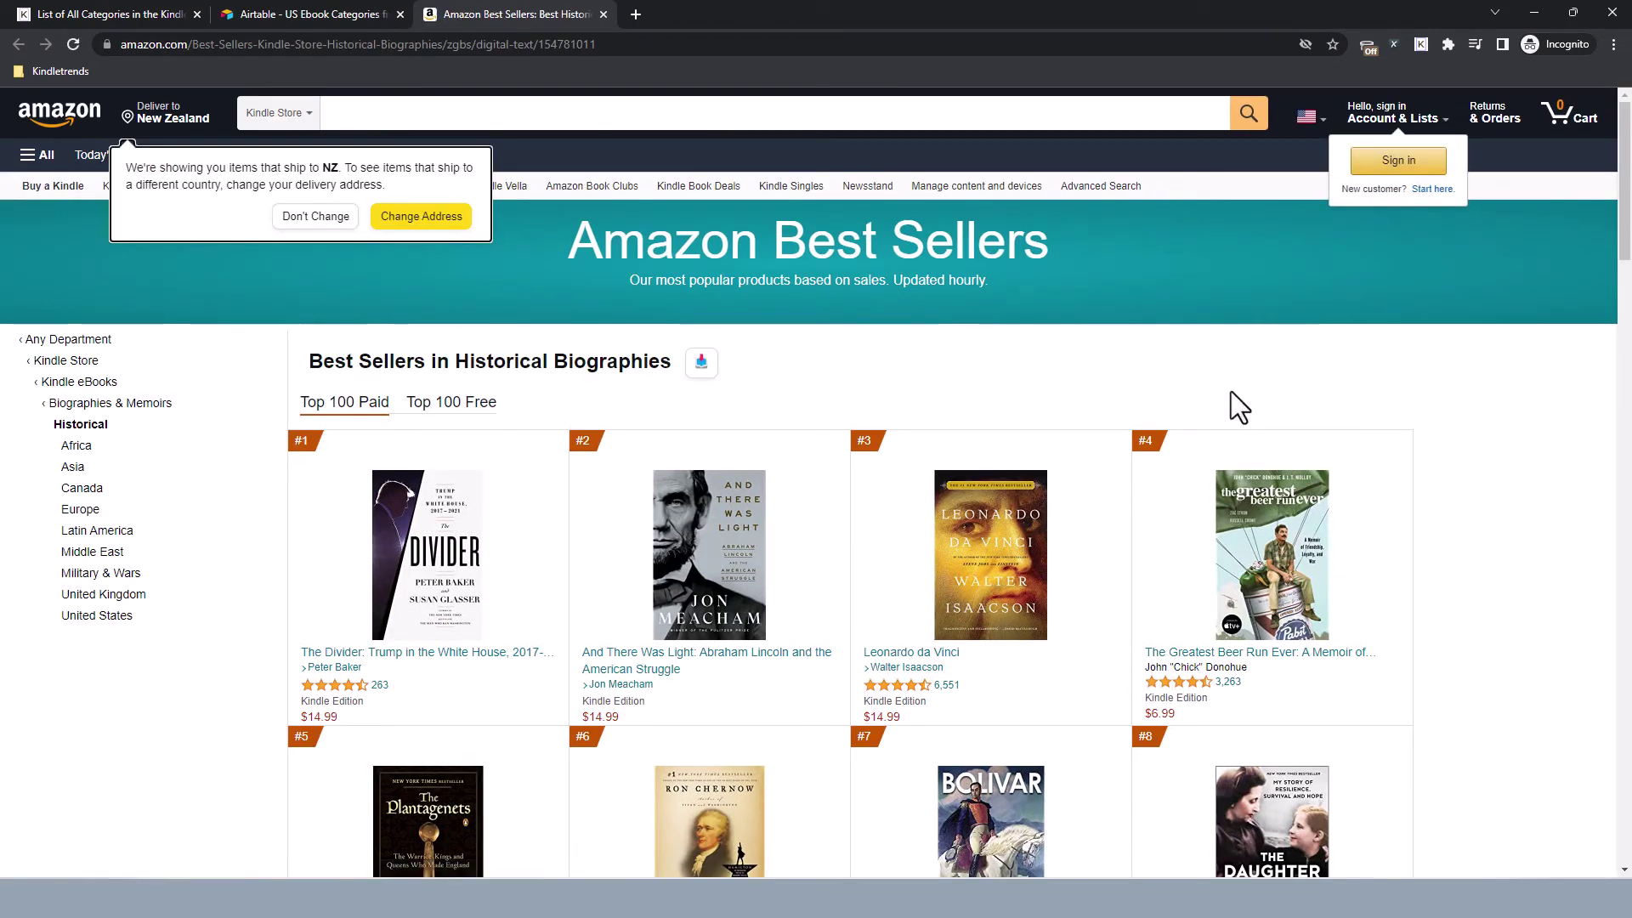
{"action": "left_click", "coordinate": [302, 14]}
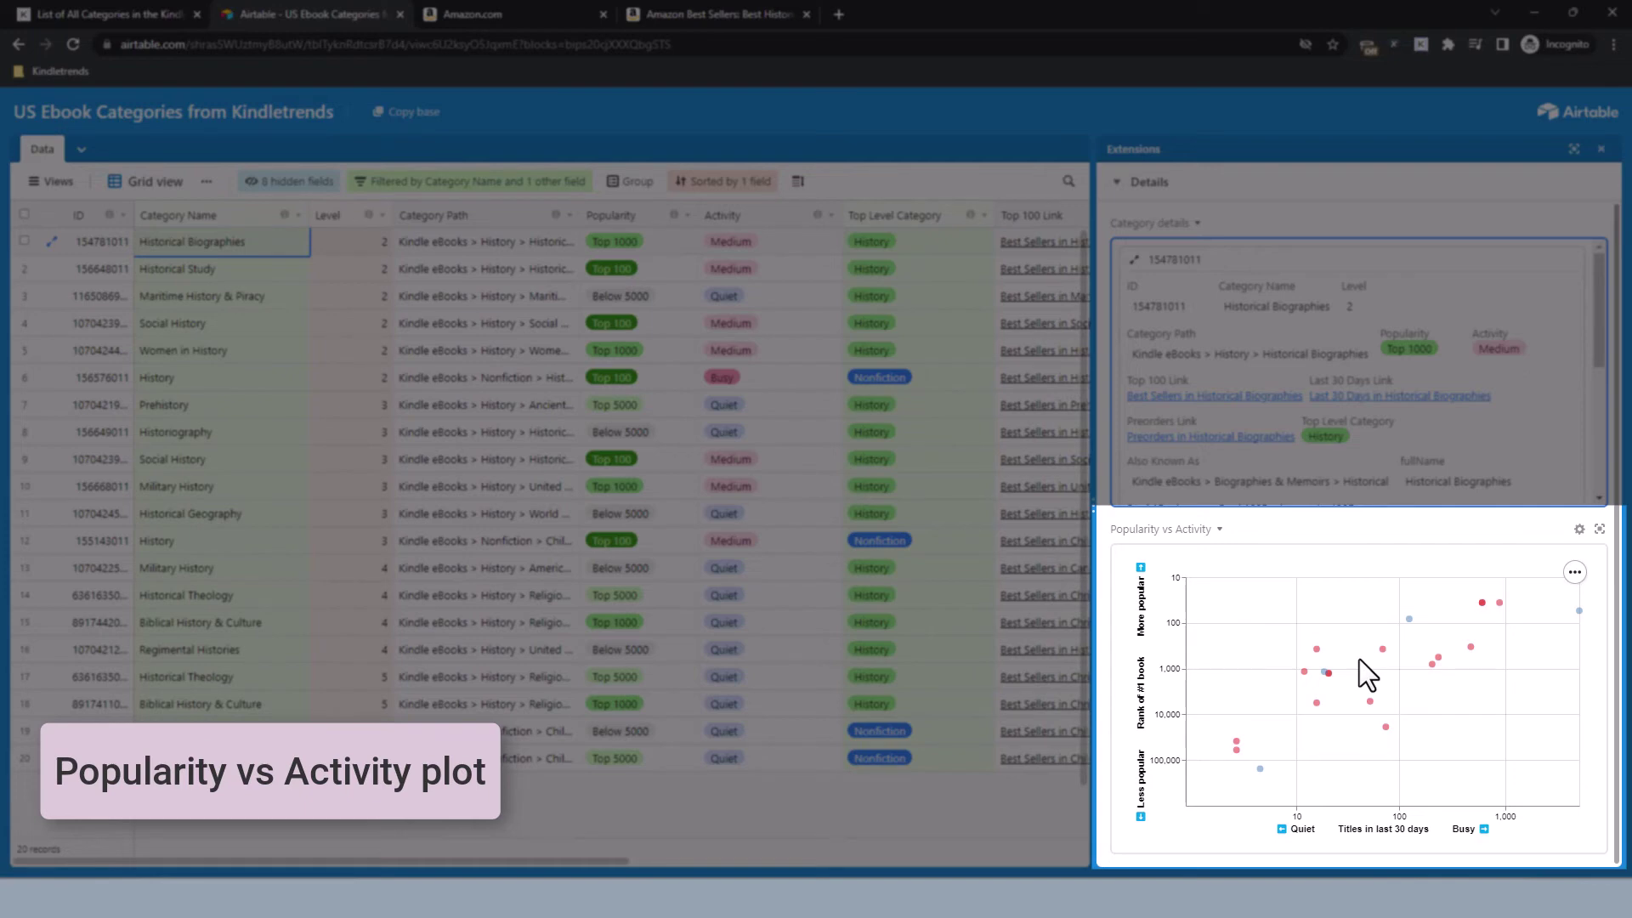
- View the Amazon best sellers for Children's Nonfiction > History from its point in the Popularity vs Activity plot, and return to the category list
{"action": "mouse_move", "coordinate": [1383, 650]}
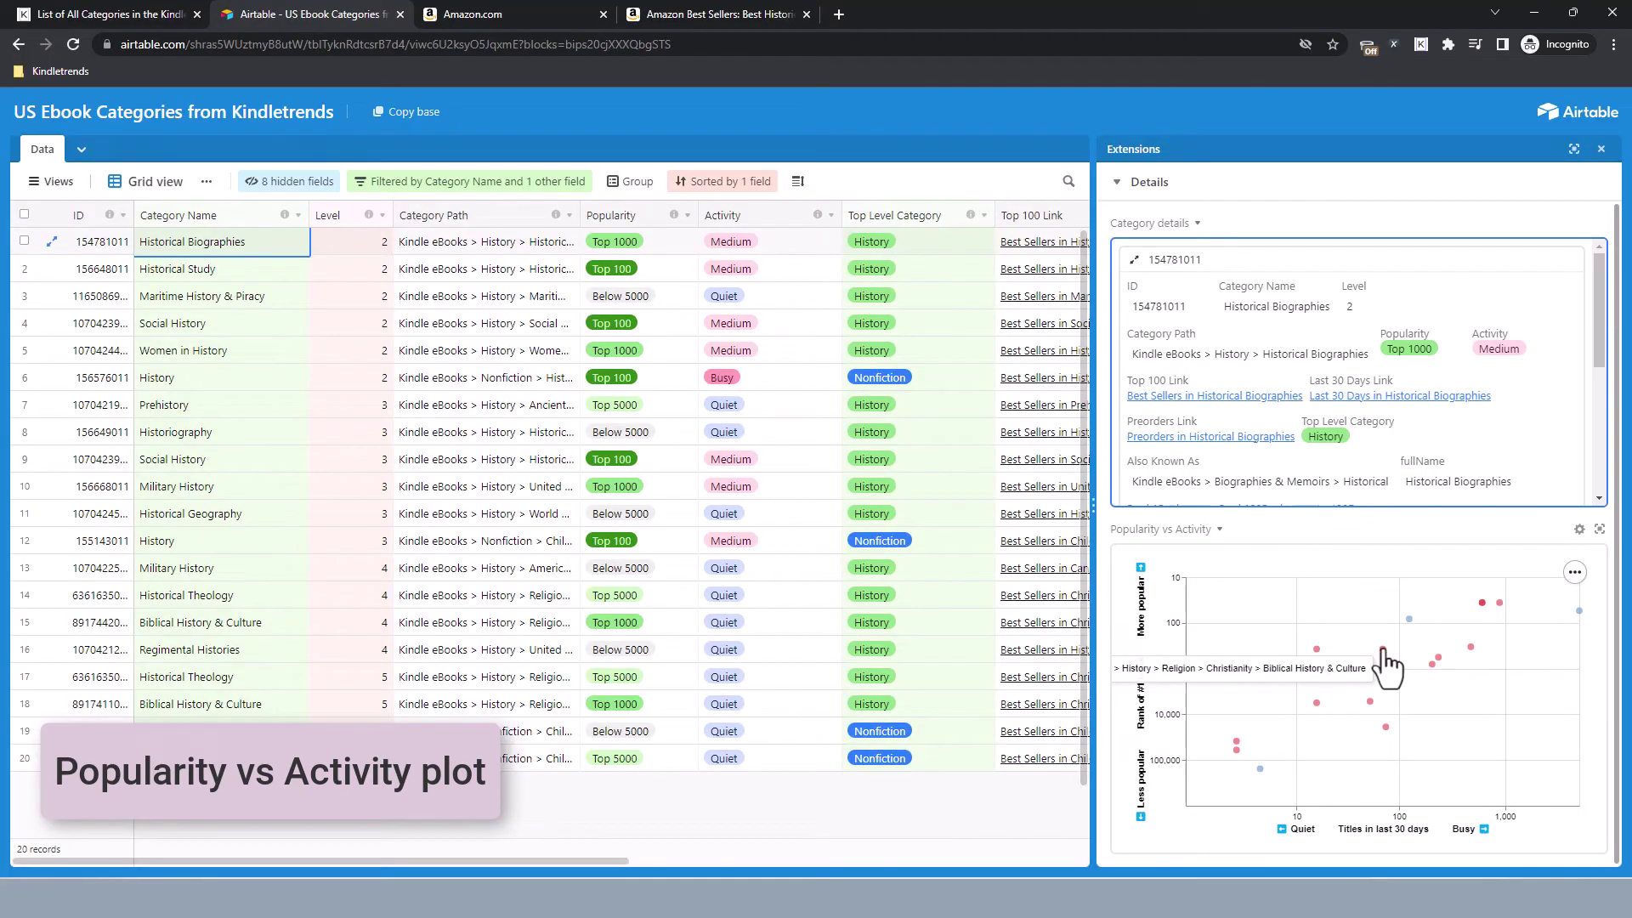
{"action": "mouse_move", "coordinate": [1409, 621]}
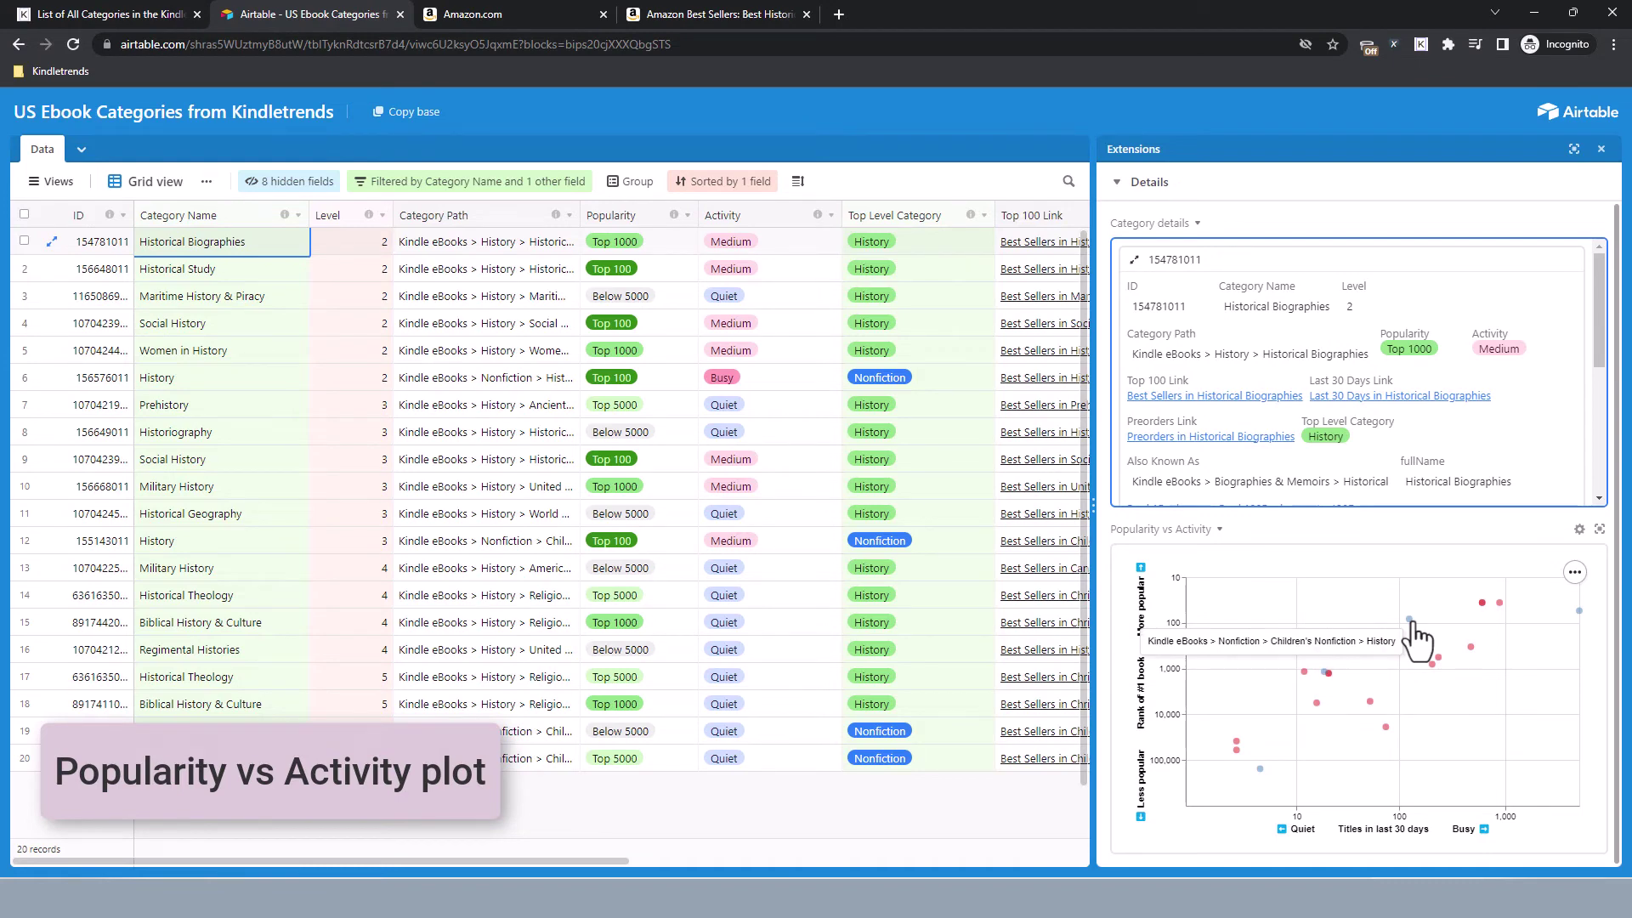
{"action": "left_click", "coordinate": [1411, 625]}
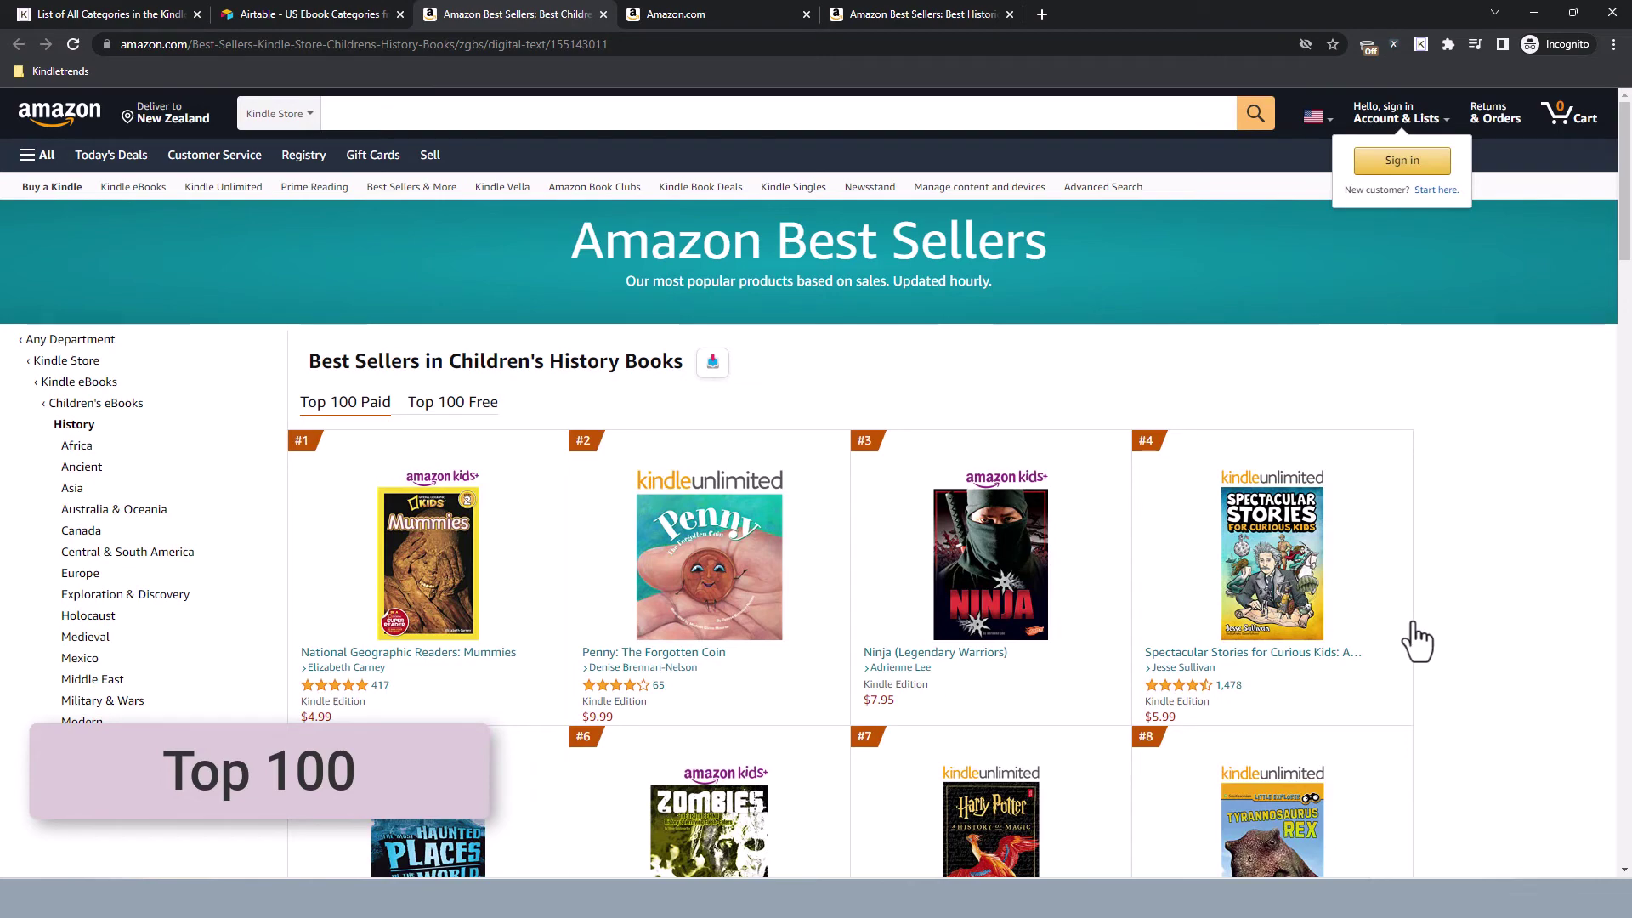
{"action": "left_click", "coordinate": [295, 5]}
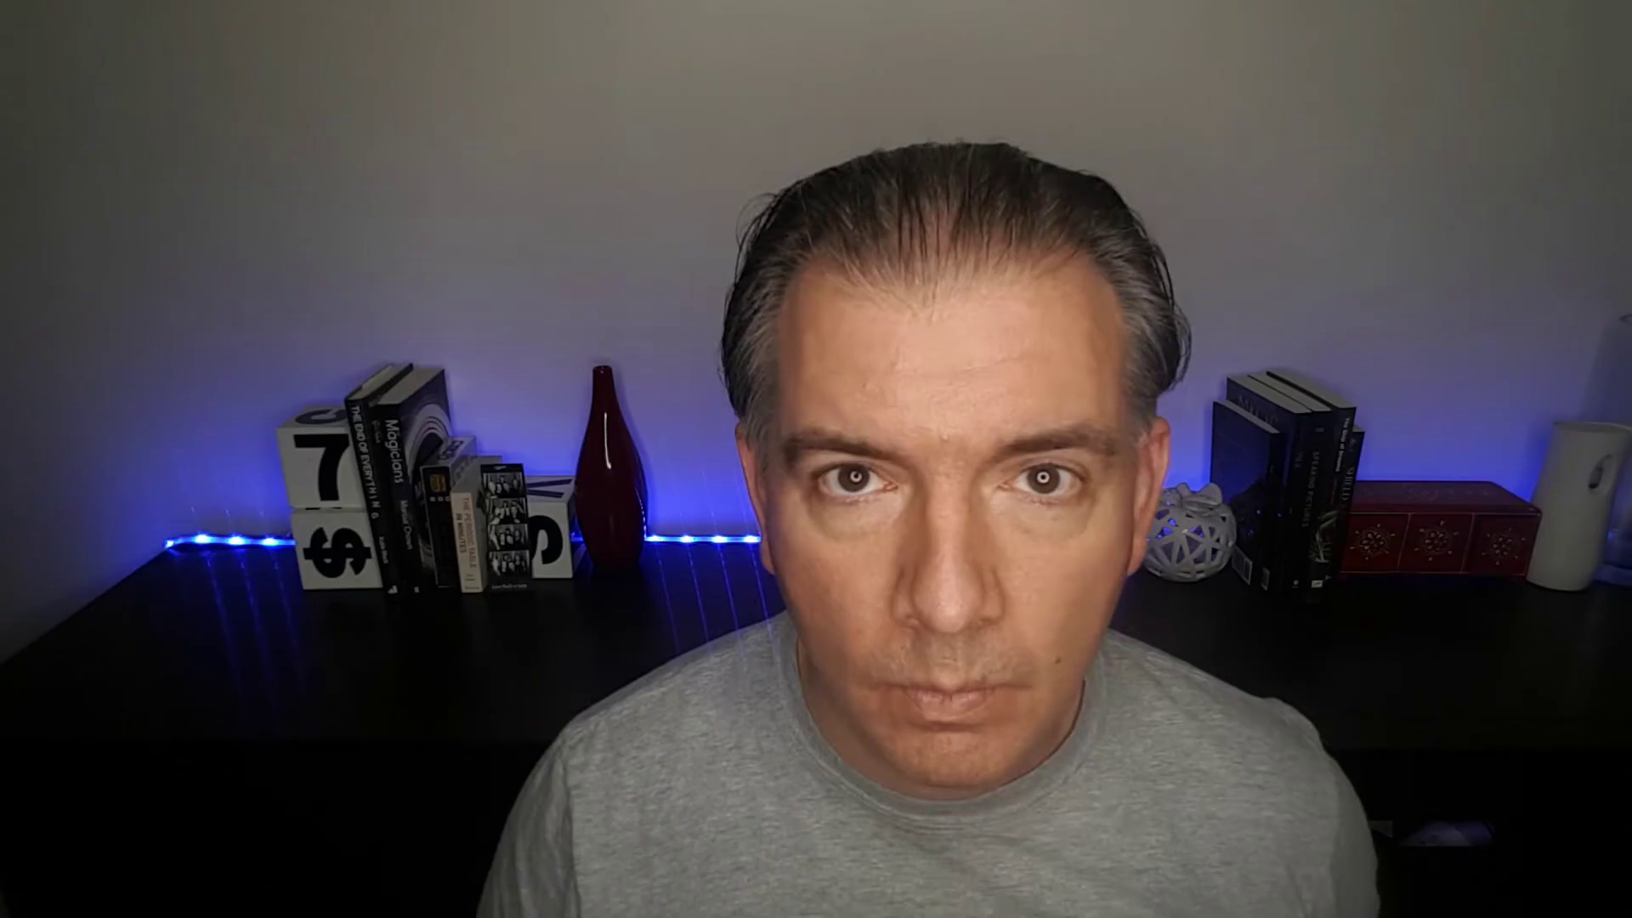